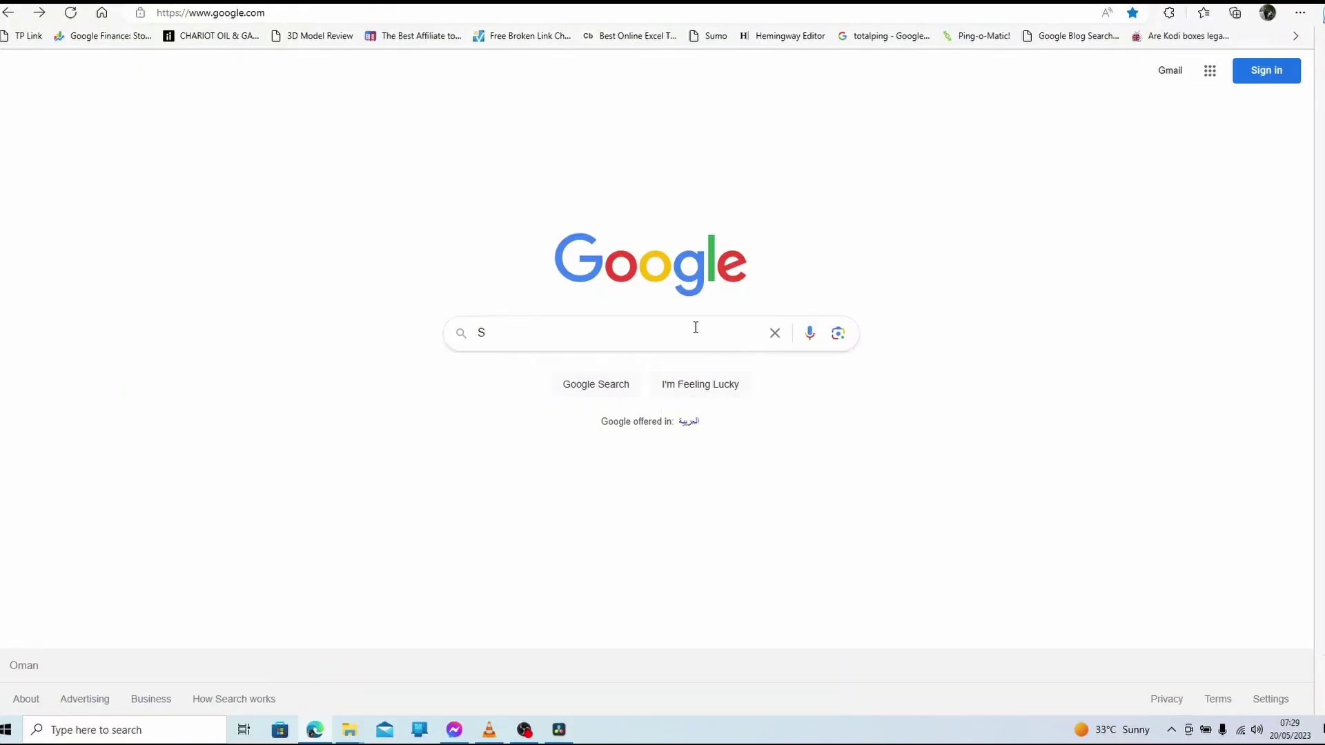
Step: Replace the Google query with 'botb average calculator' and run the search
{"action": "left_click", "coordinate": [775, 334]}
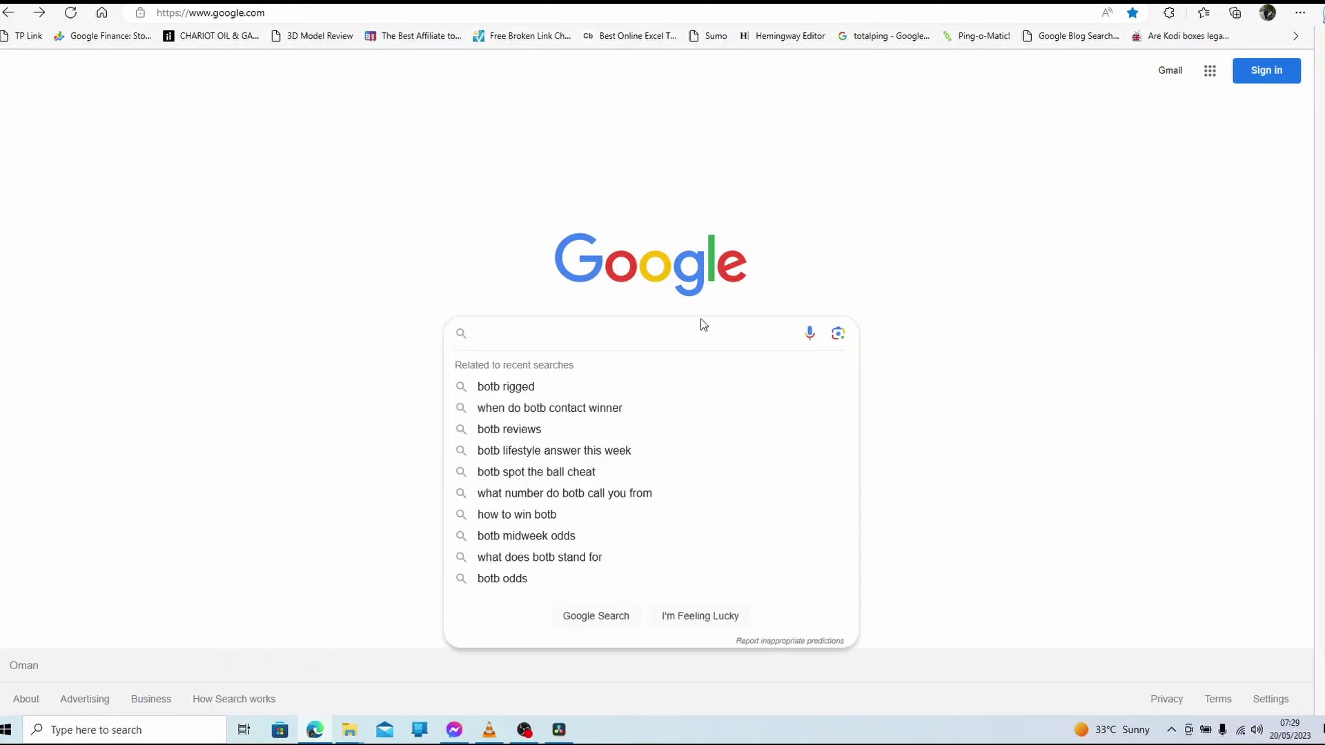
{"action": "left_click", "coordinate": [1047, 314]}
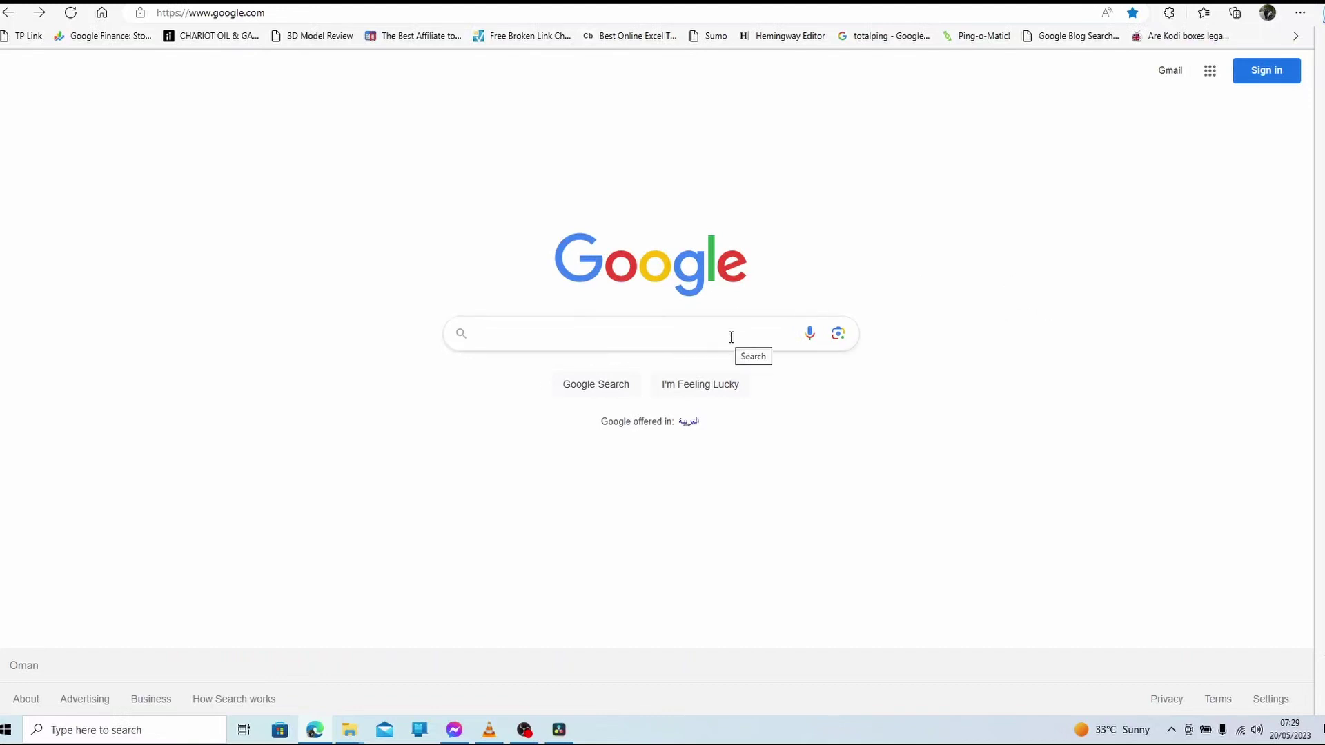
{"action": "left_click", "coordinate": [784, 303]}
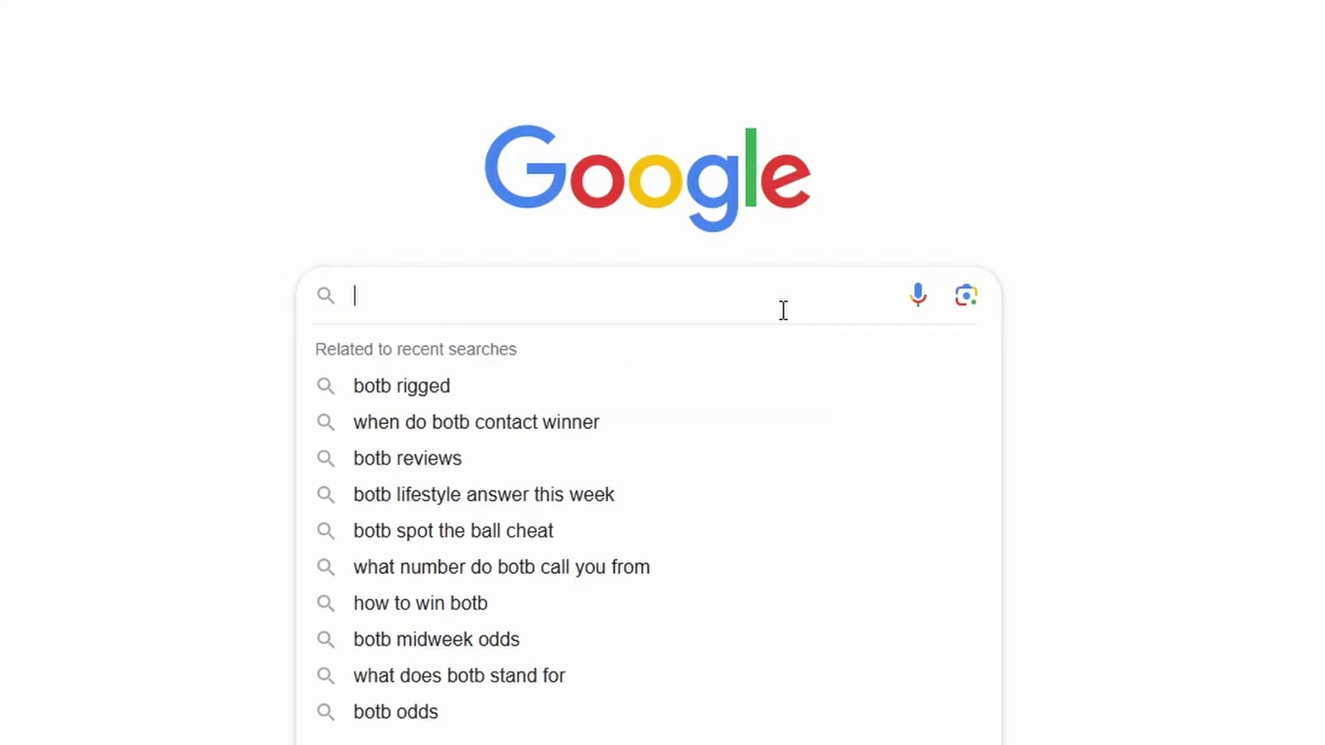
{"action": "type", "text": "botb "}
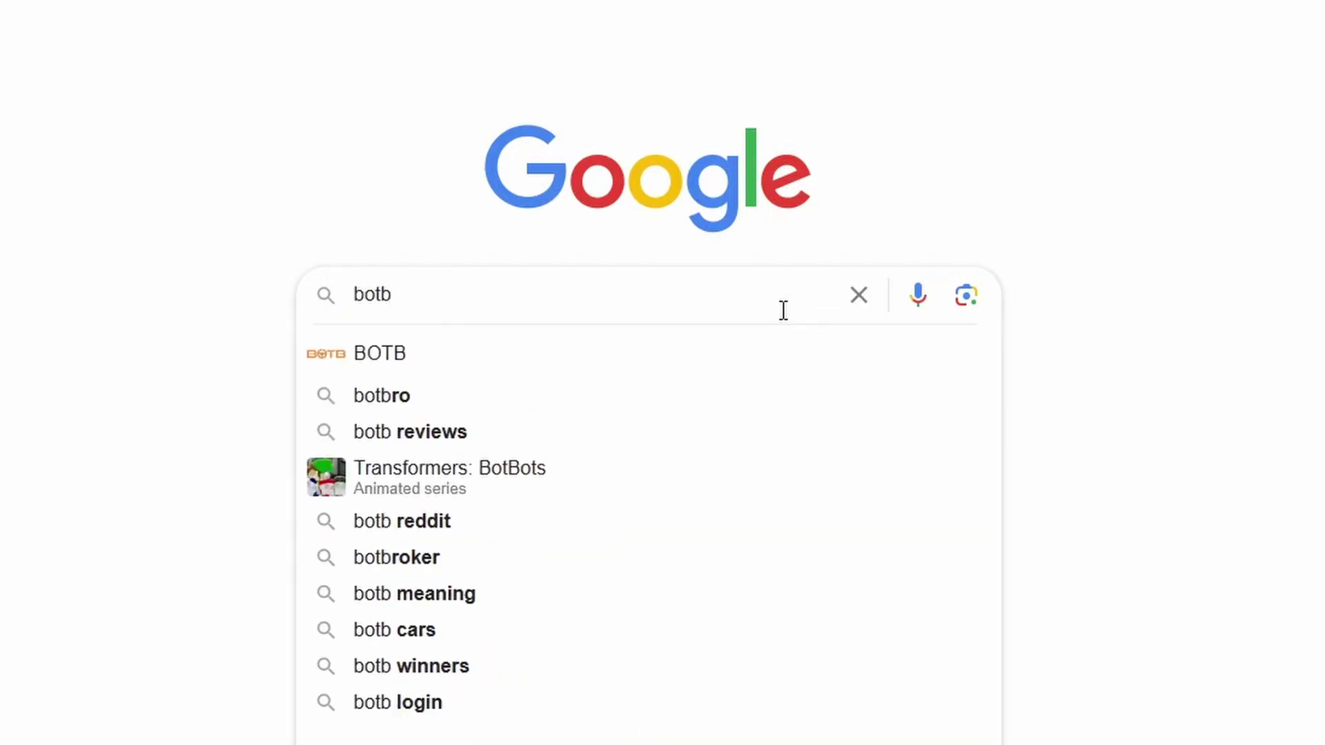
{"action": "type", "text": "av"}
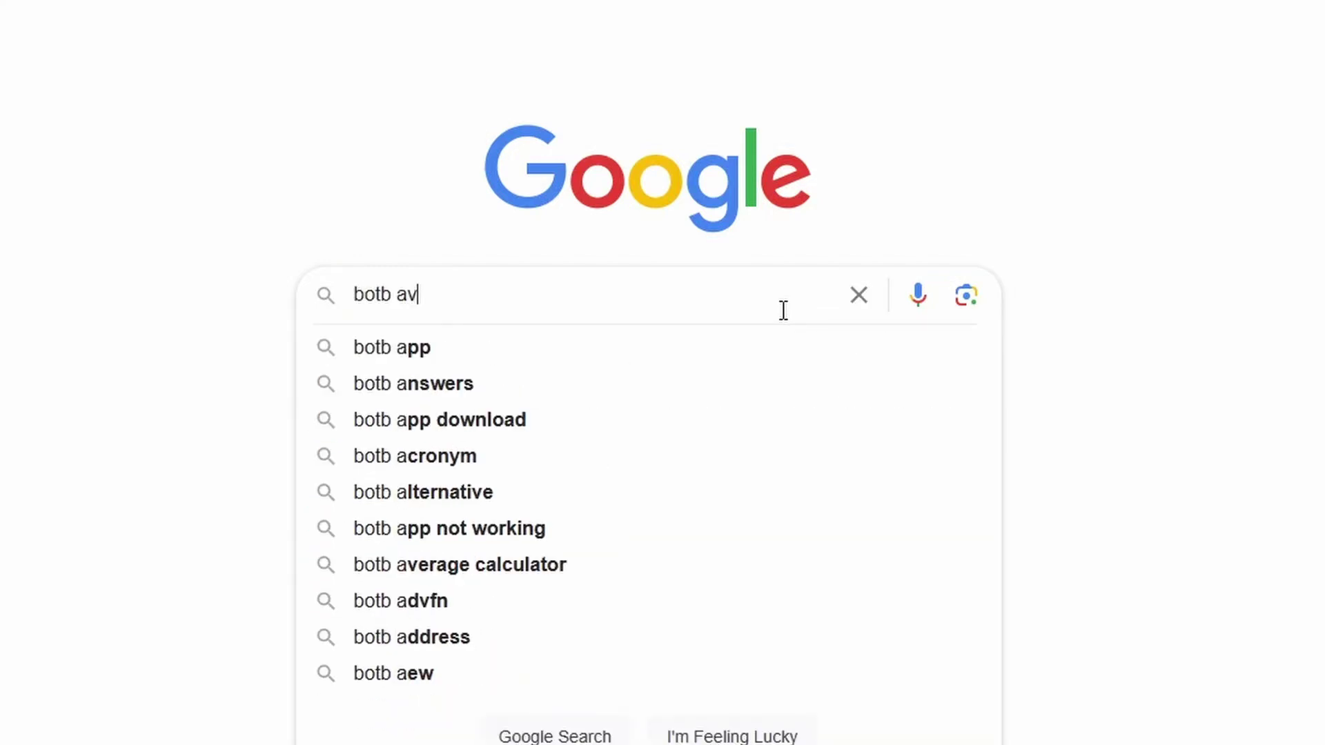
{"action": "type", "text": "erage calculator"}
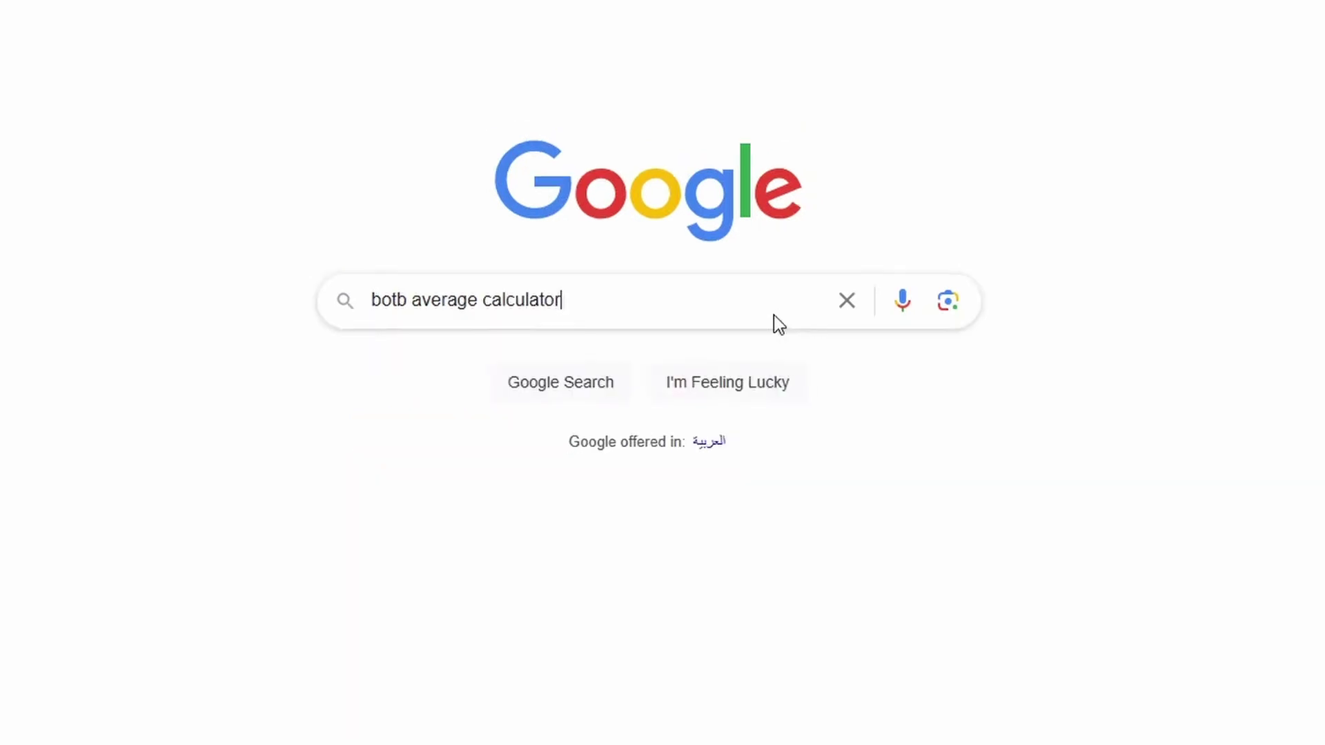
{"action": "key", "text": "Return"}
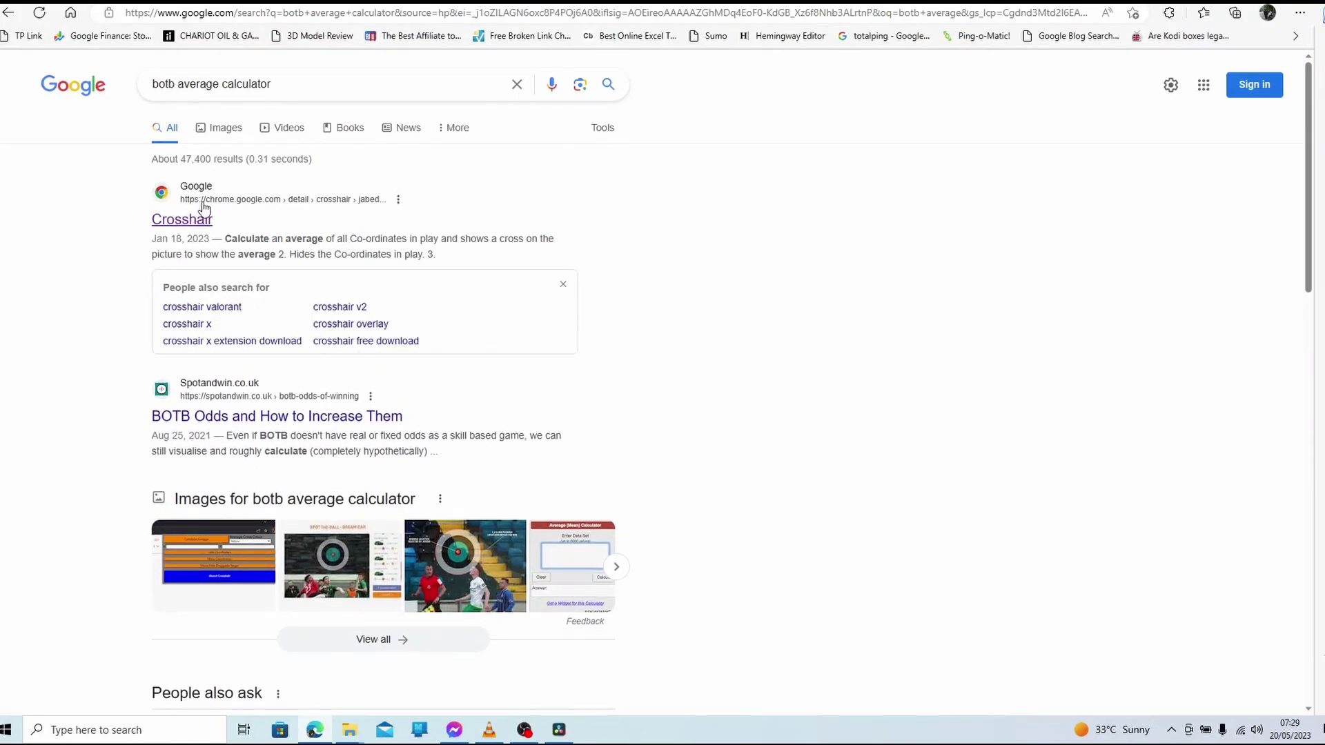
Step: Open the Crosshair Chrome Web Store page and browse its overview, related extensions and video
{"action": "left_click", "coordinate": [198, 225]}
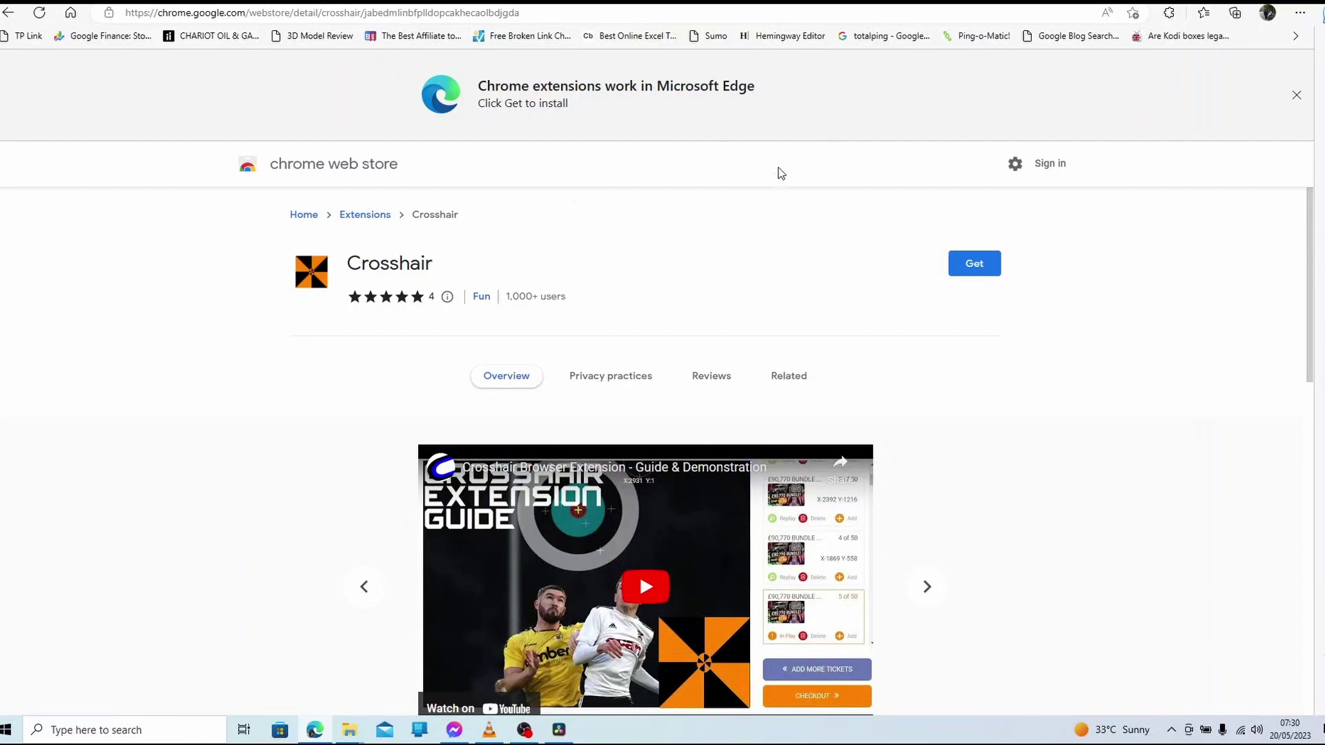
{"action": "scroll", "coordinate": [846, 198], "scroll_direction": "down", "scroll_amount": 1}
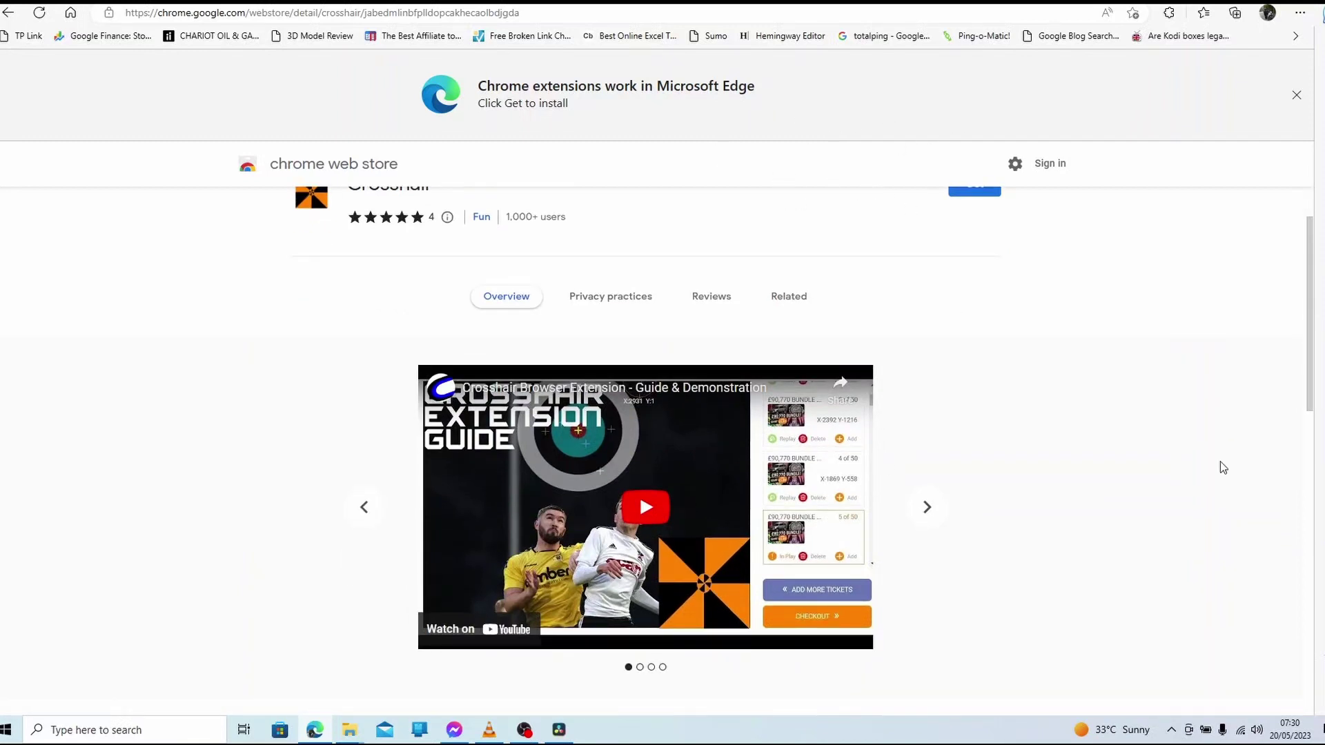
{"action": "scroll", "coordinate": [1022, 403], "scroll_direction": "up", "scroll_amount": 1}
{"action": "left_click", "coordinate": [791, 387]}
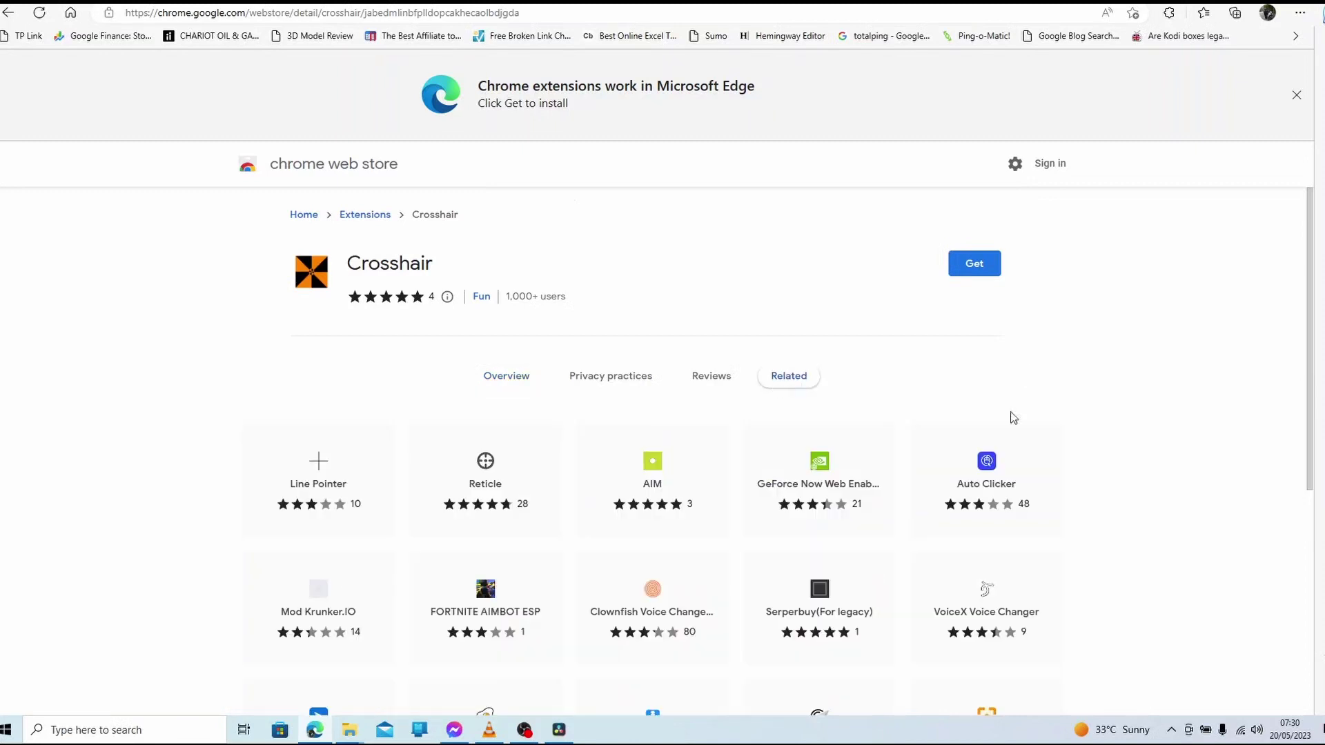
{"action": "scroll", "coordinate": [1209, 393], "scroll_direction": "down", "scroll_amount": 2}
{"action": "scroll", "coordinate": [1220, 388], "scroll_direction": "up", "scroll_amount": 2}
{"action": "left_click", "coordinate": [513, 382]}
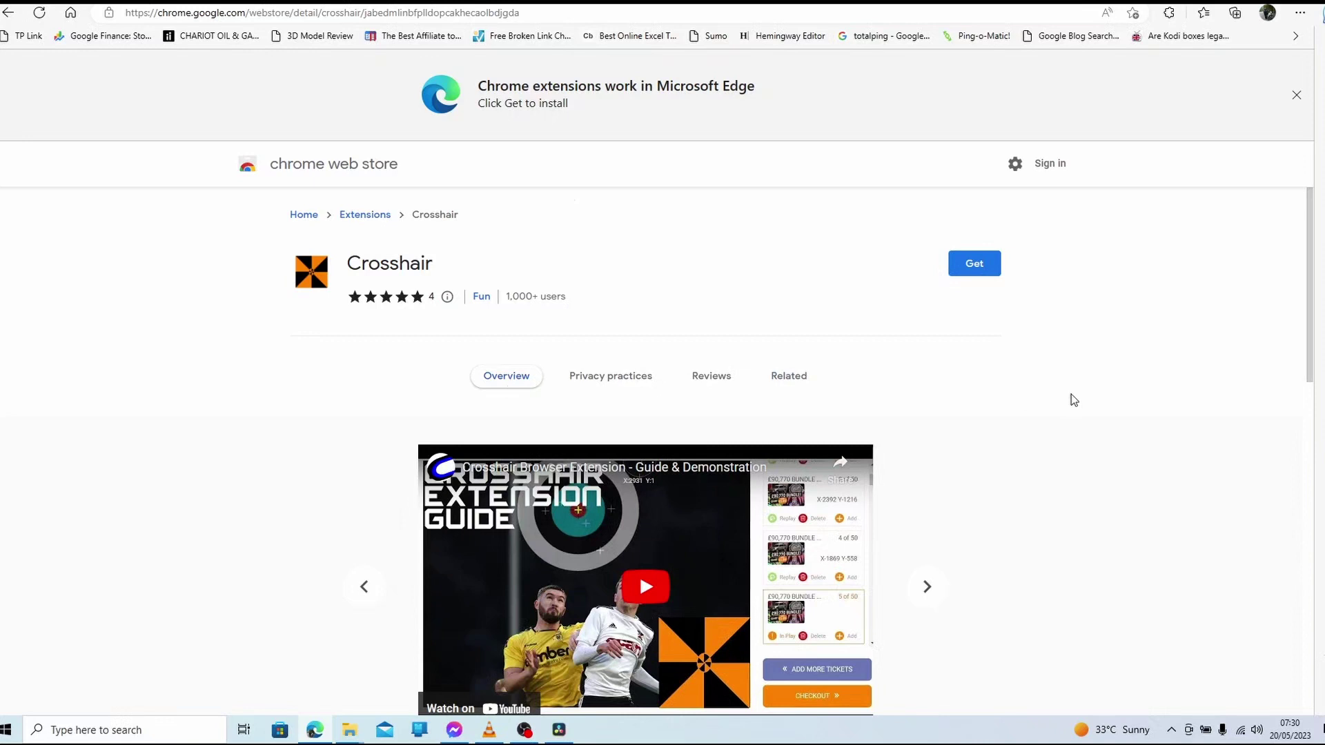
{"action": "scroll", "coordinate": [1074, 396], "scroll_direction": "down", "scroll_amount": 2}
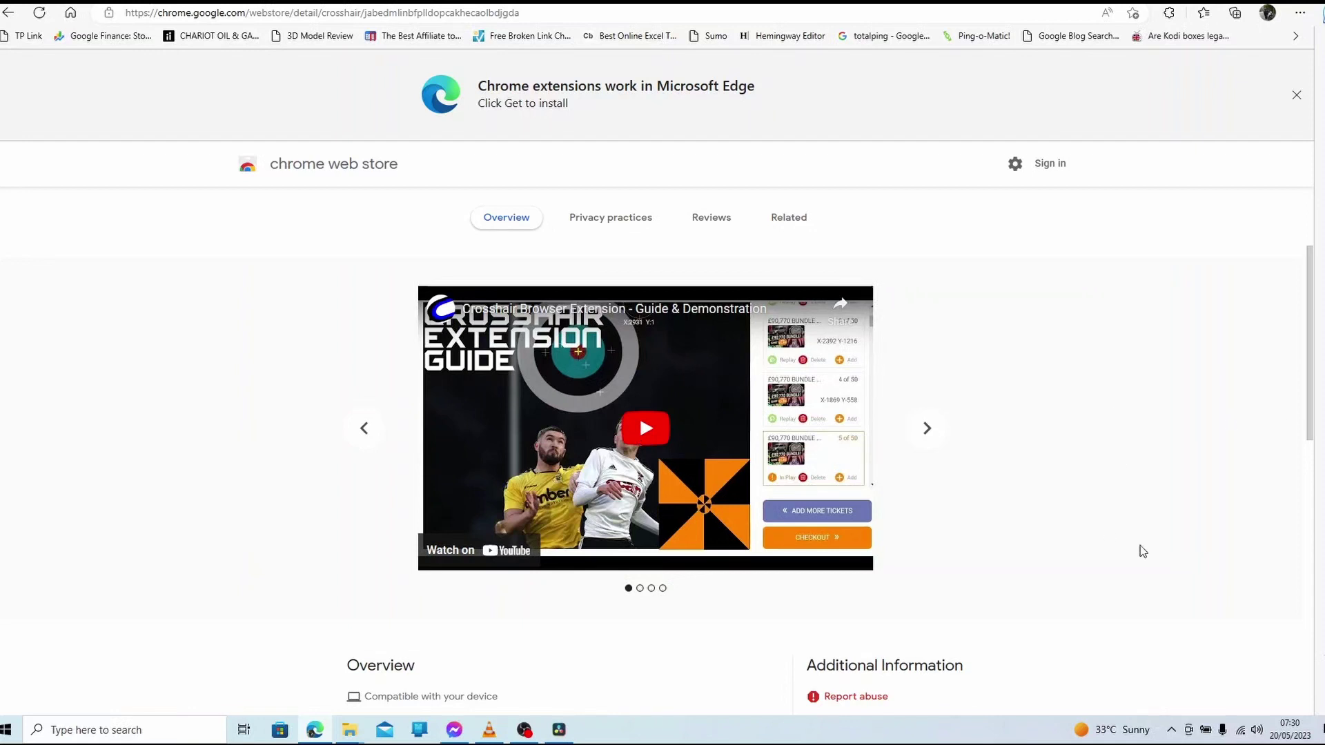
{"action": "scroll", "coordinate": [1131, 505], "scroll_direction": "up", "scroll_amount": 2}
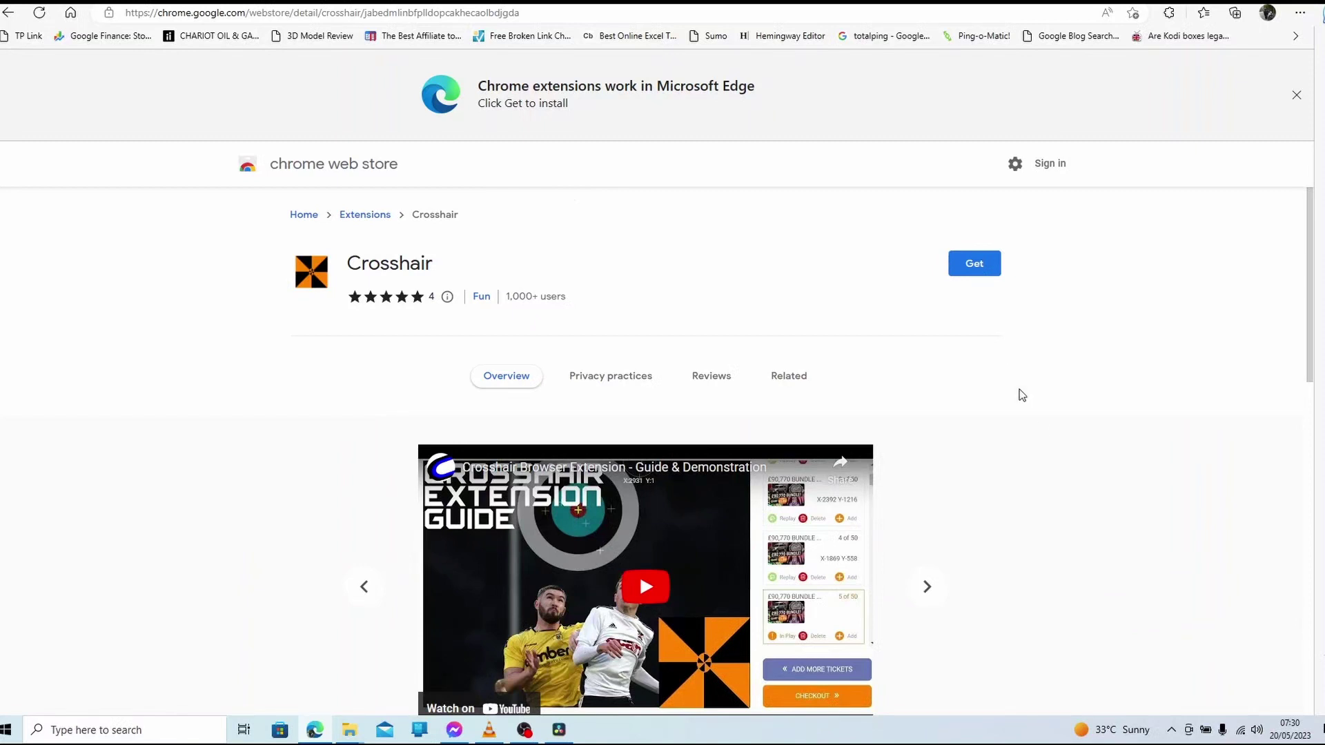
Step: Add Crosshair to Microsoft Edge, then go to the BOTB car prizes page
{"action": "left_click", "coordinate": [973, 267]}
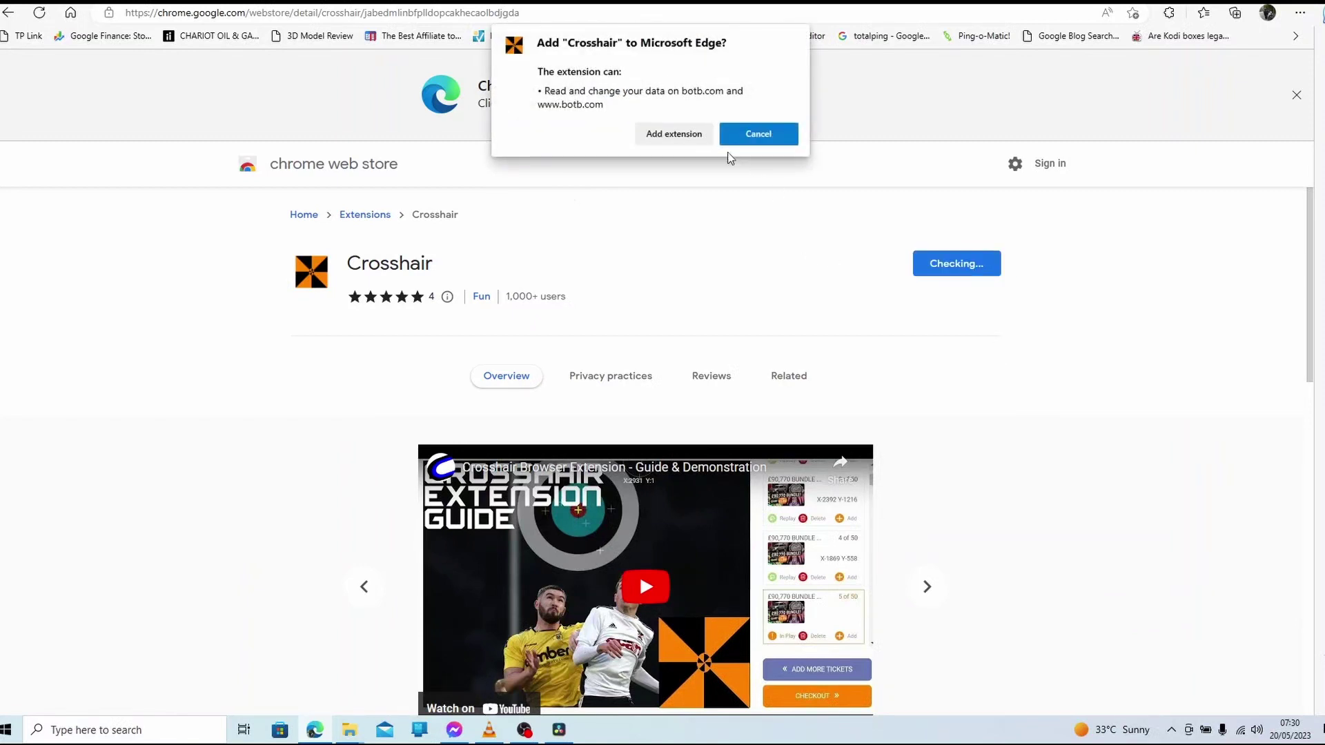
{"action": "left_click", "coordinate": [675, 134]}
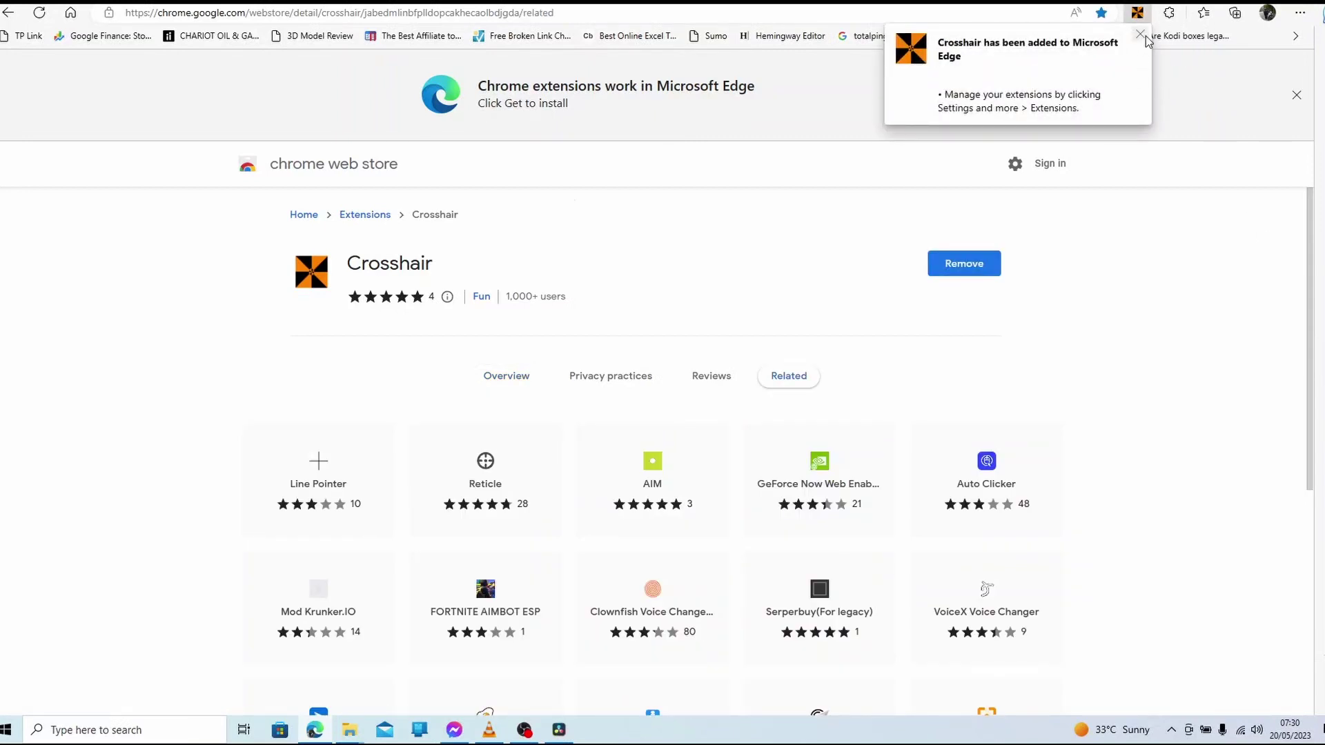
{"action": "left_click", "coordinate": [1140, 34]}
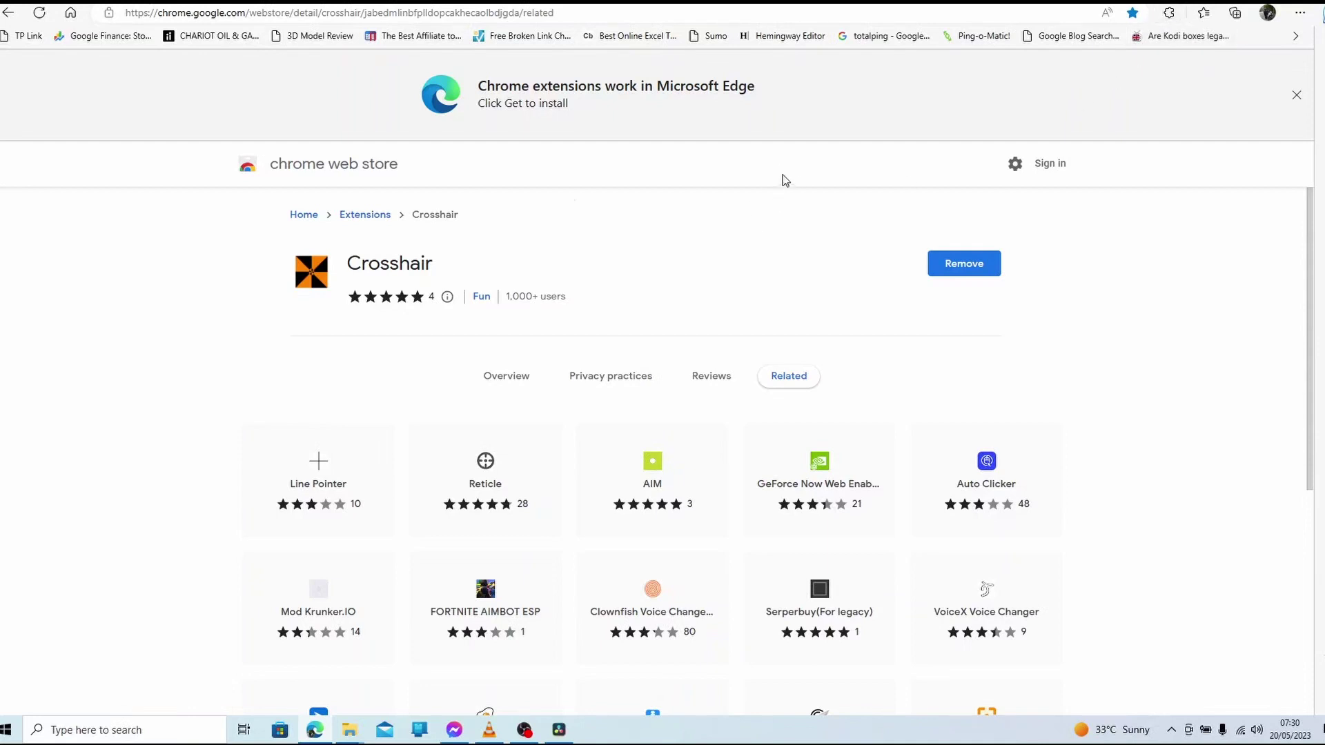
{"action": "left_click", "coordinate": [8, 12]}
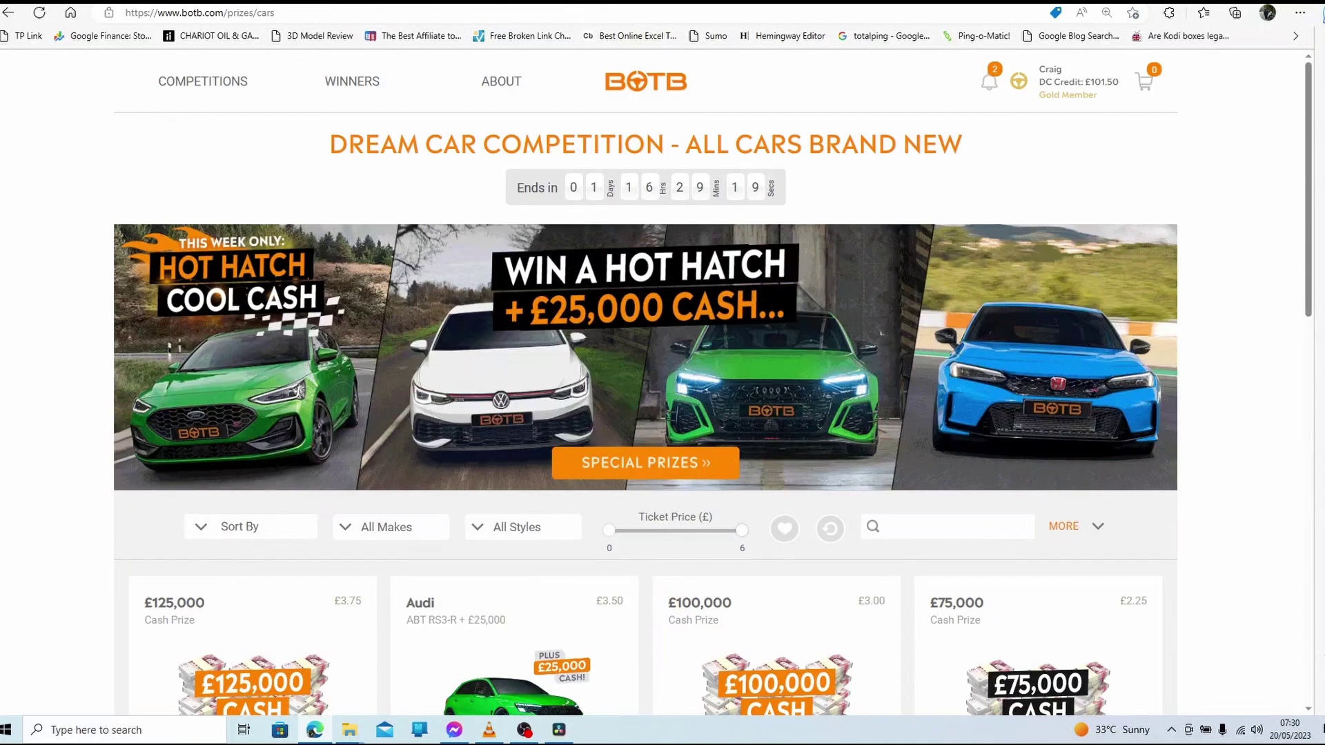
Step: Add four Audi ABT RS3-R tickets to the basket and skip the How to Play guide
{"action": "left_click", "coordinate": [40, 13]}
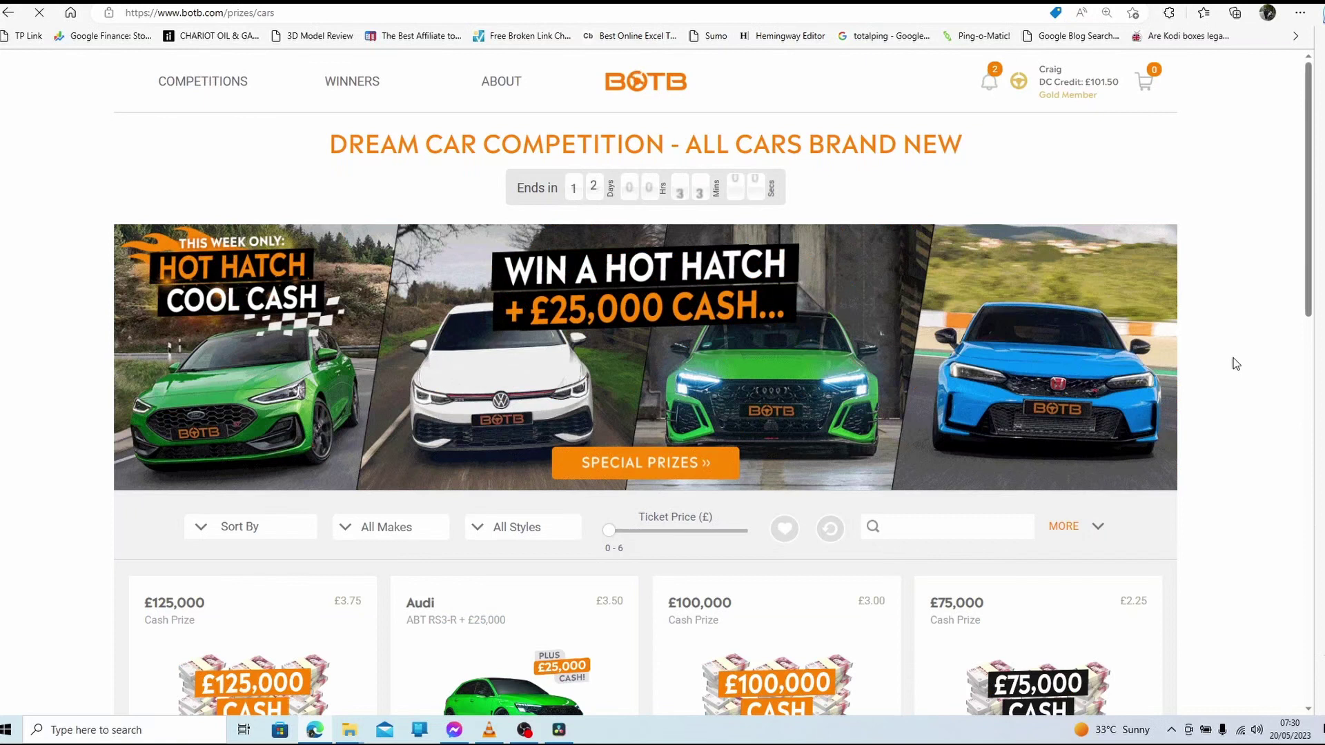
{"action": "left_click", "coordinate": [664, 469]}
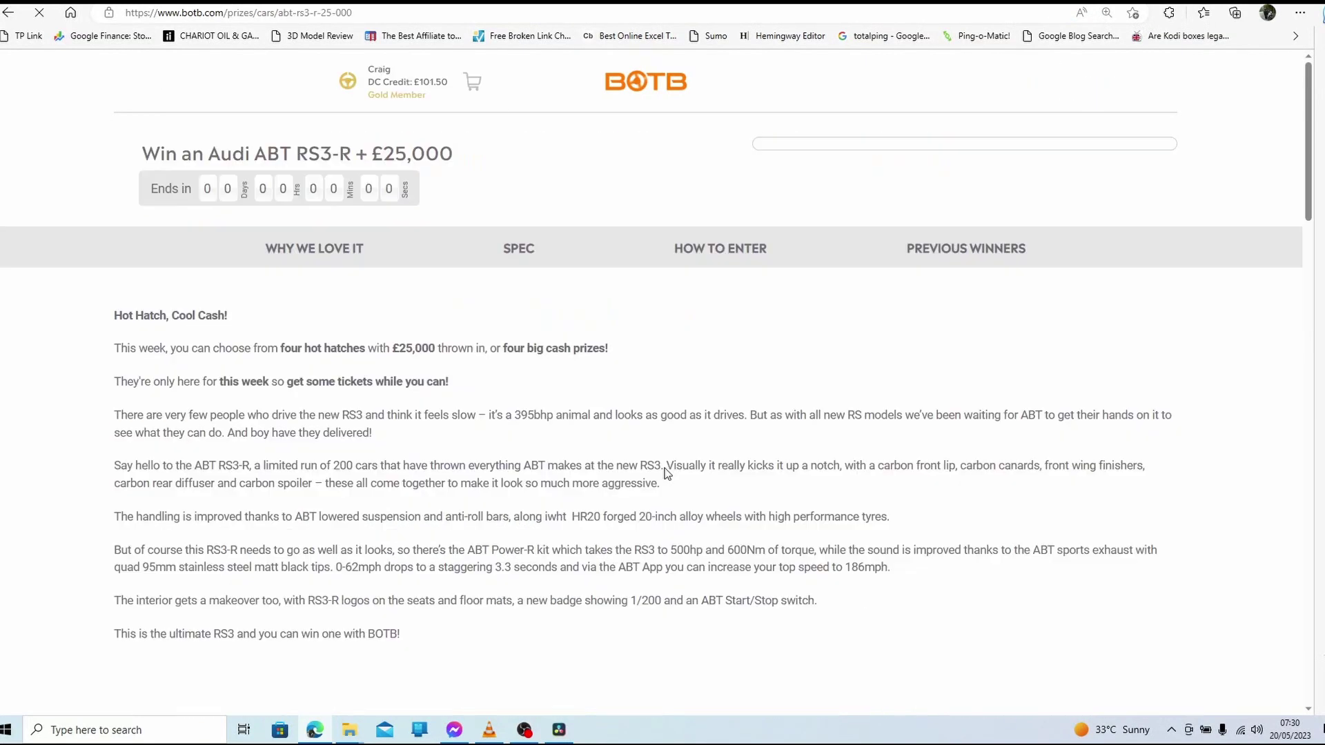
{"action": "left_click_drag", "start_coordinate": [802, 201], "coordinate": [844, 201]}
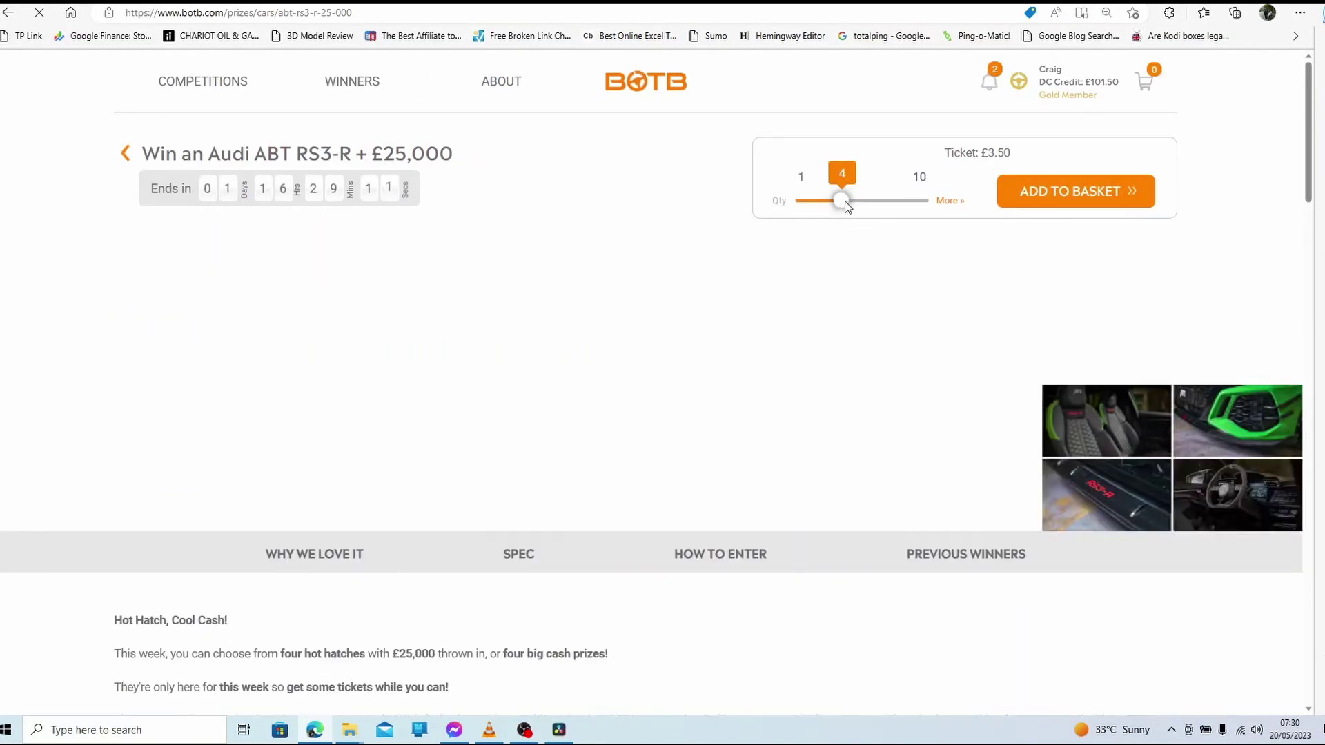
{"action": "left_click", "coordinate": [1126, 191]}
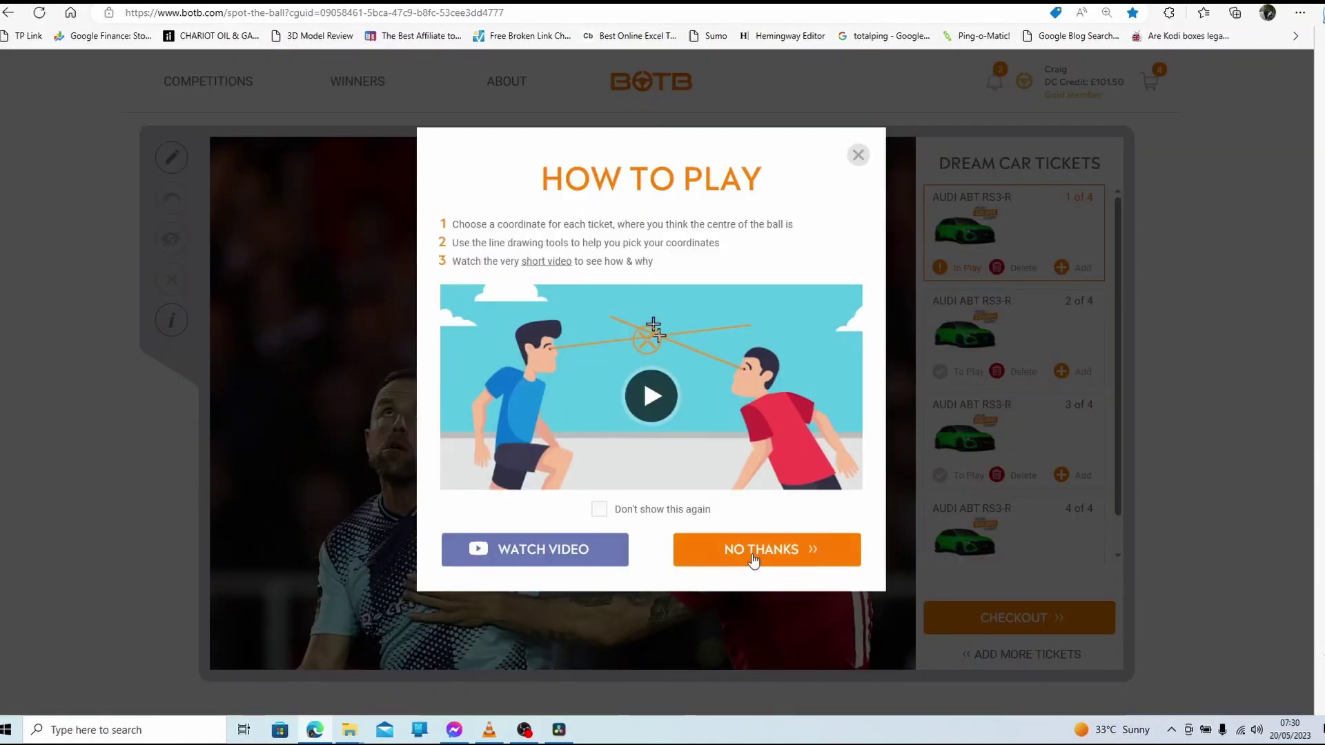
{"action": "left_click", "coordinate": [752, 559]}
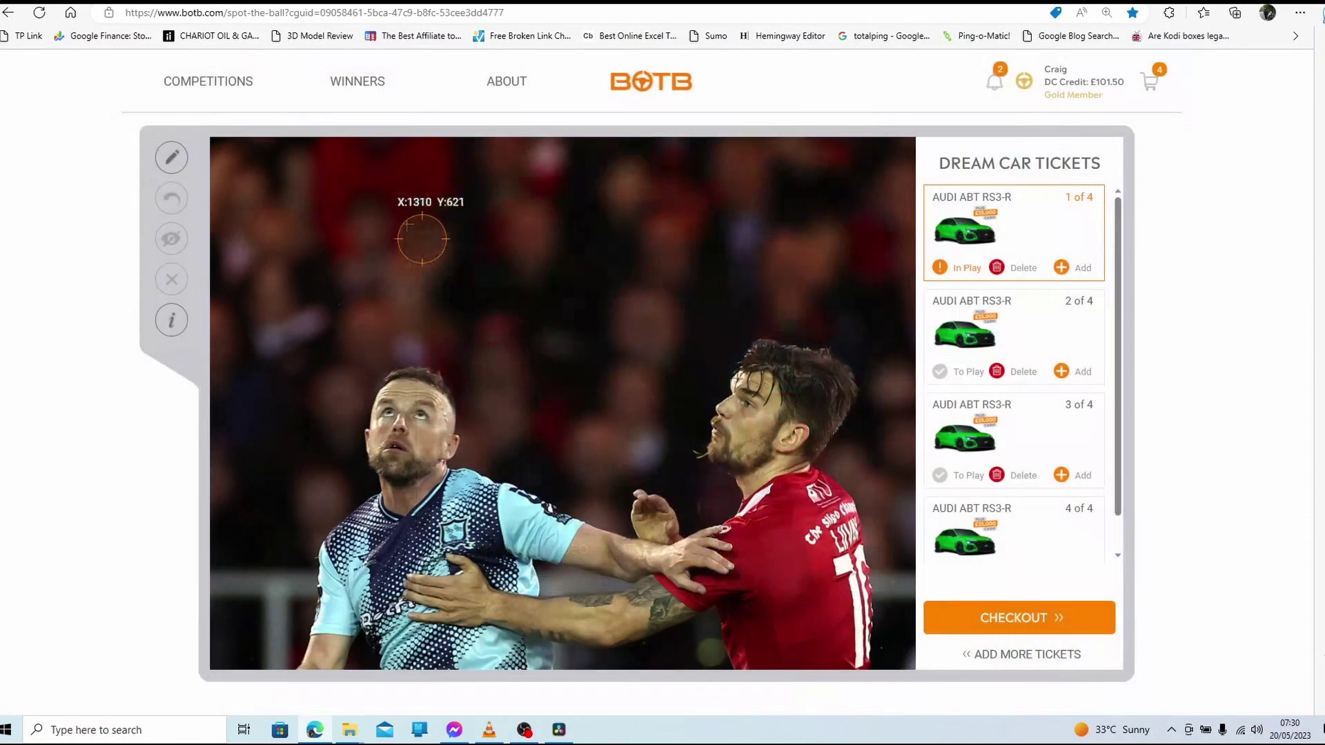
Step: Mark ball positions for the four tickets on the spot-the-ball image
{"action": "left_click", "coordinate": [409, 247]}
{"action": "left_click", "coordinate": [412, 242]}
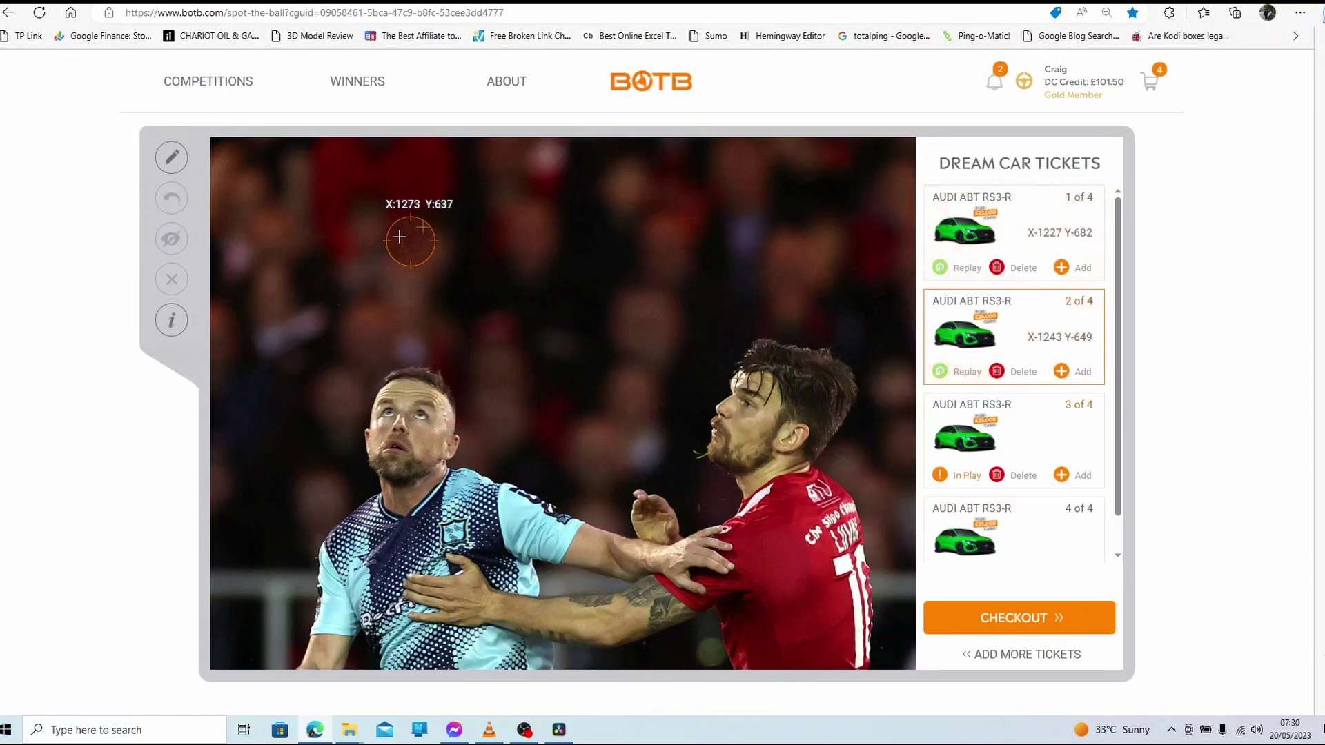
{"action": "left_click", "coordinate": [416, 242]}
{"action": "left_click", "coordinate": [416, 256]}
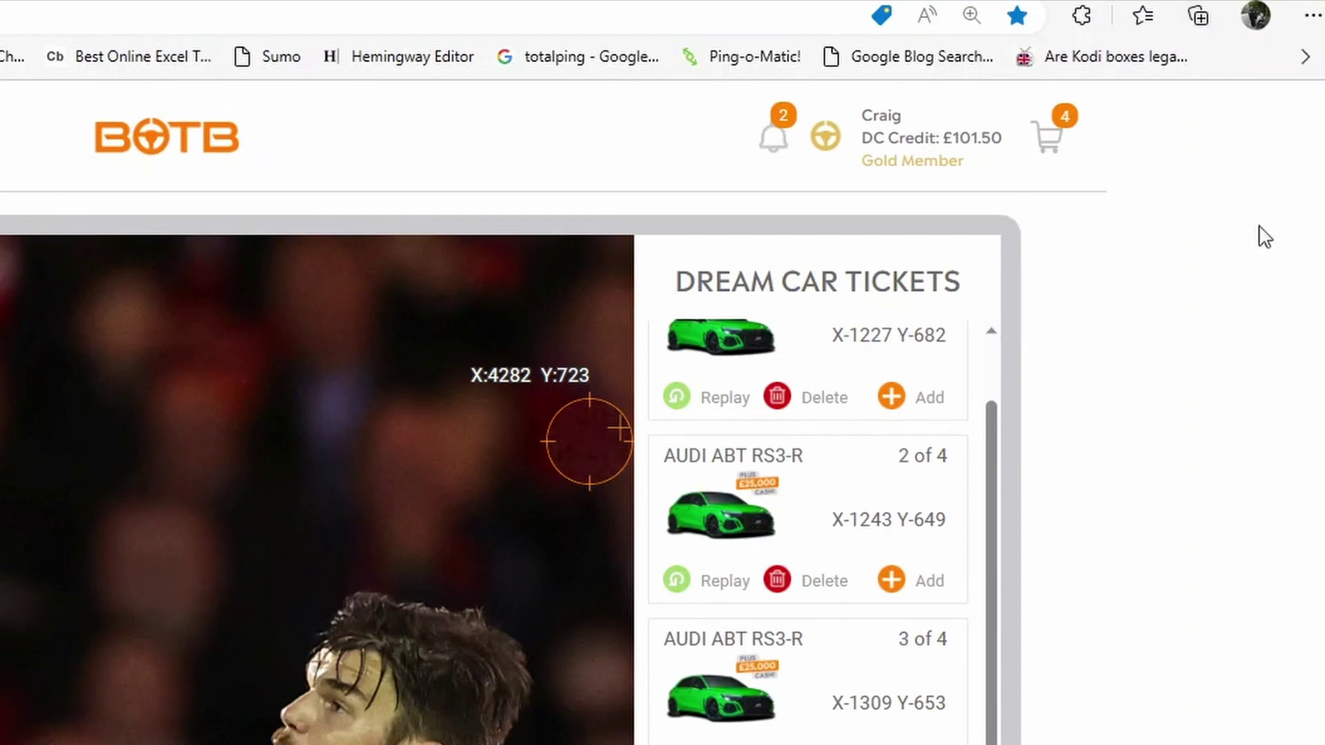
Step: Pin Crosshair to the Edge toolbar and open its panel over the game
{"action": "left_click", "coordinate": [1082, 16]}
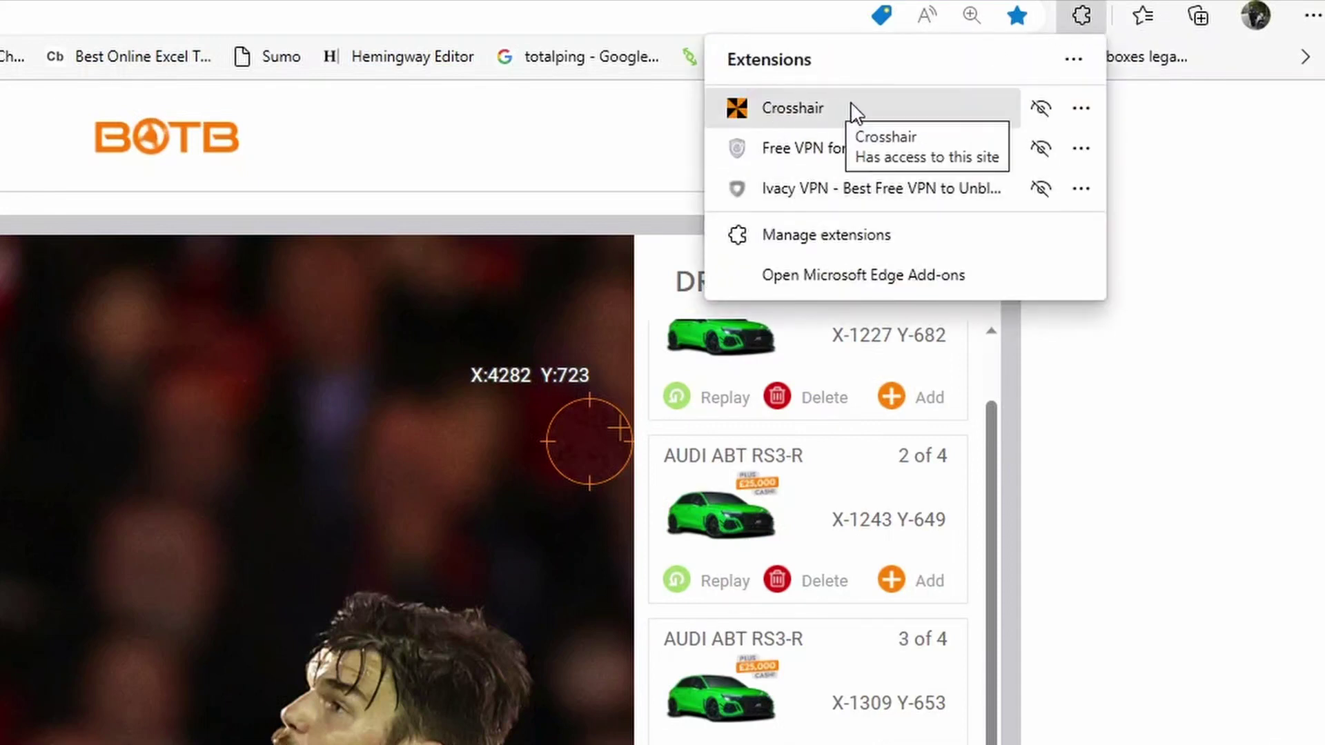
{"action": "left_click", "coordinate": [1039, 110]}
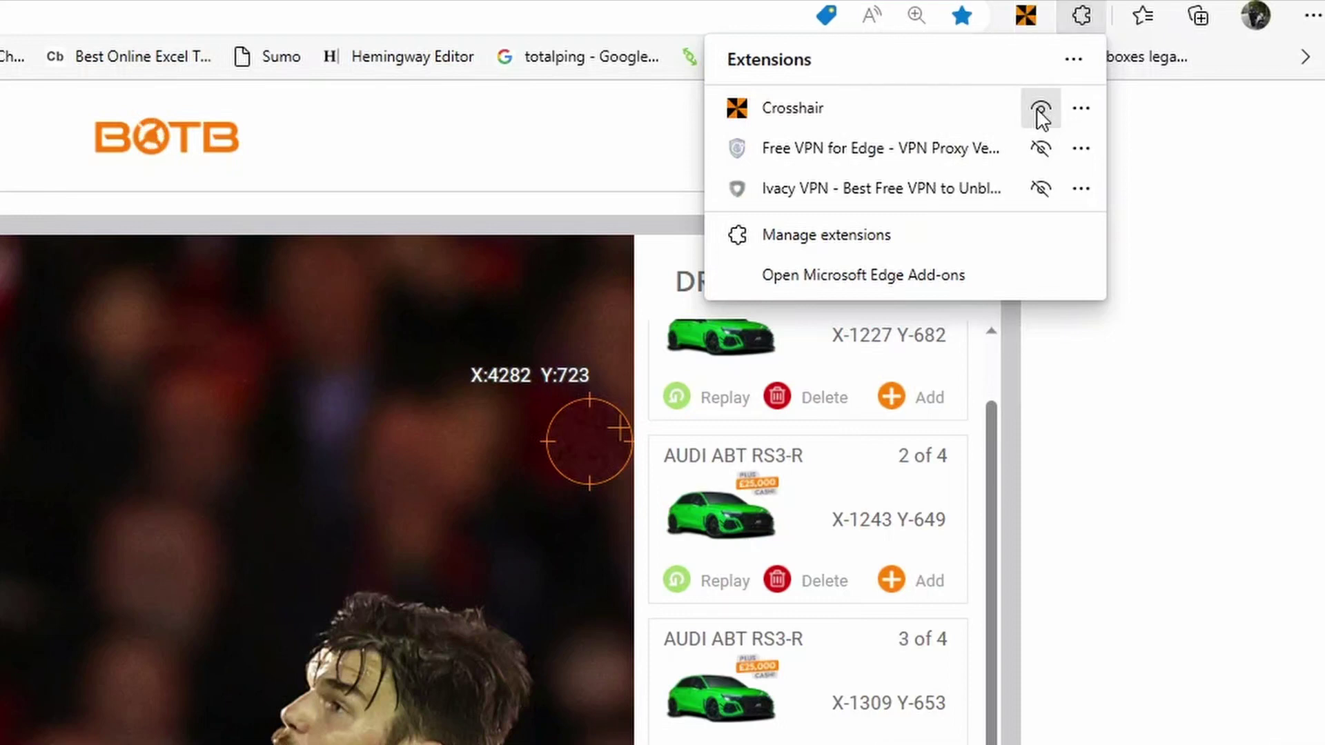
{"action": "left_click", "coordinate": [1225, 290]}
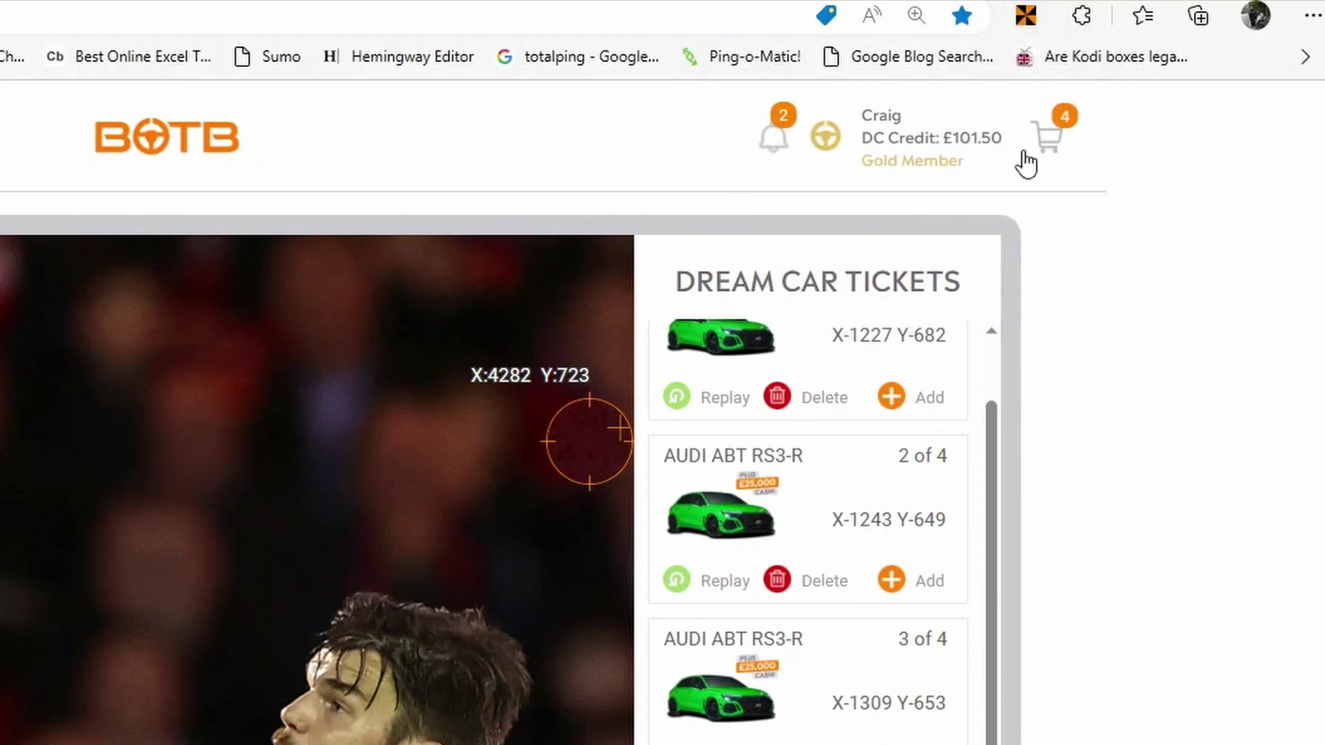
{"action": "left_click", "coordinate": [1026, 15]}
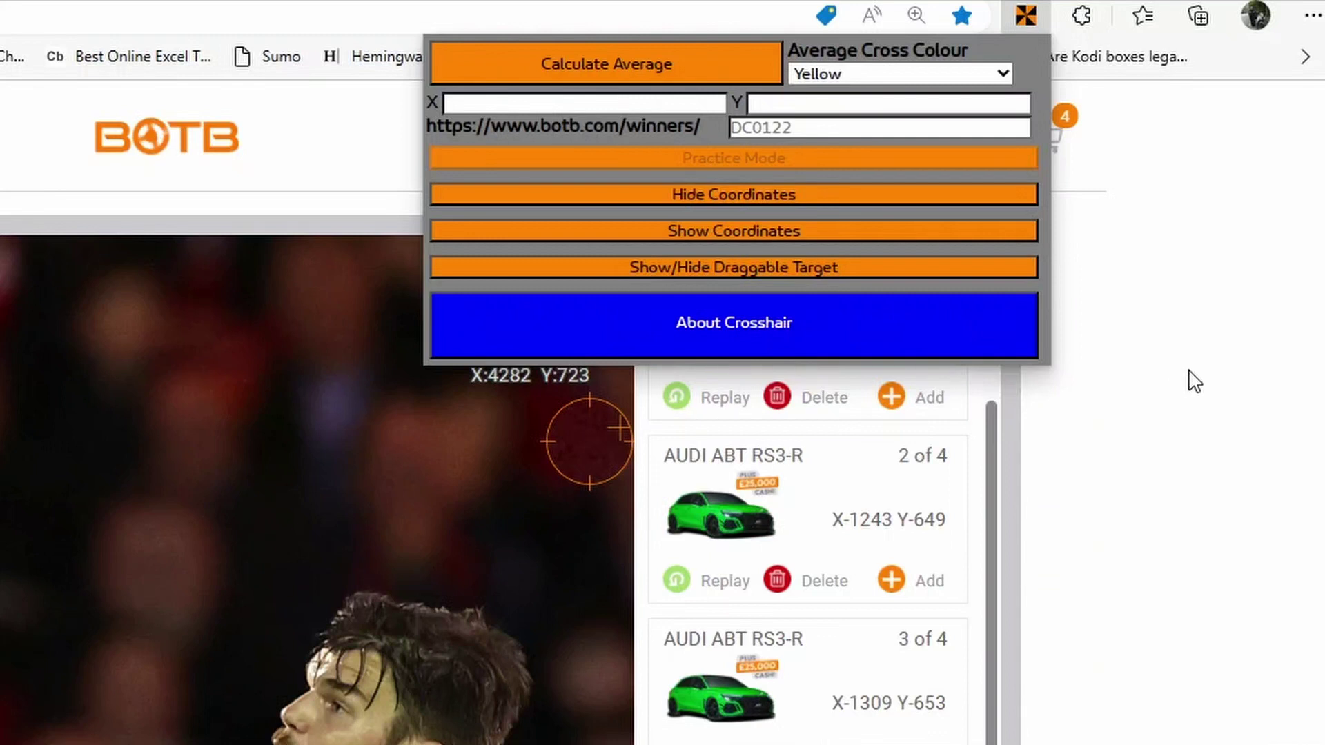
Step: Average the tickets with a Yellow cross (X 1268, Y 681.5) and place ticket 5 at X-1267 Y-683
{"action": "left_click", "coordinate": [986, 72]}
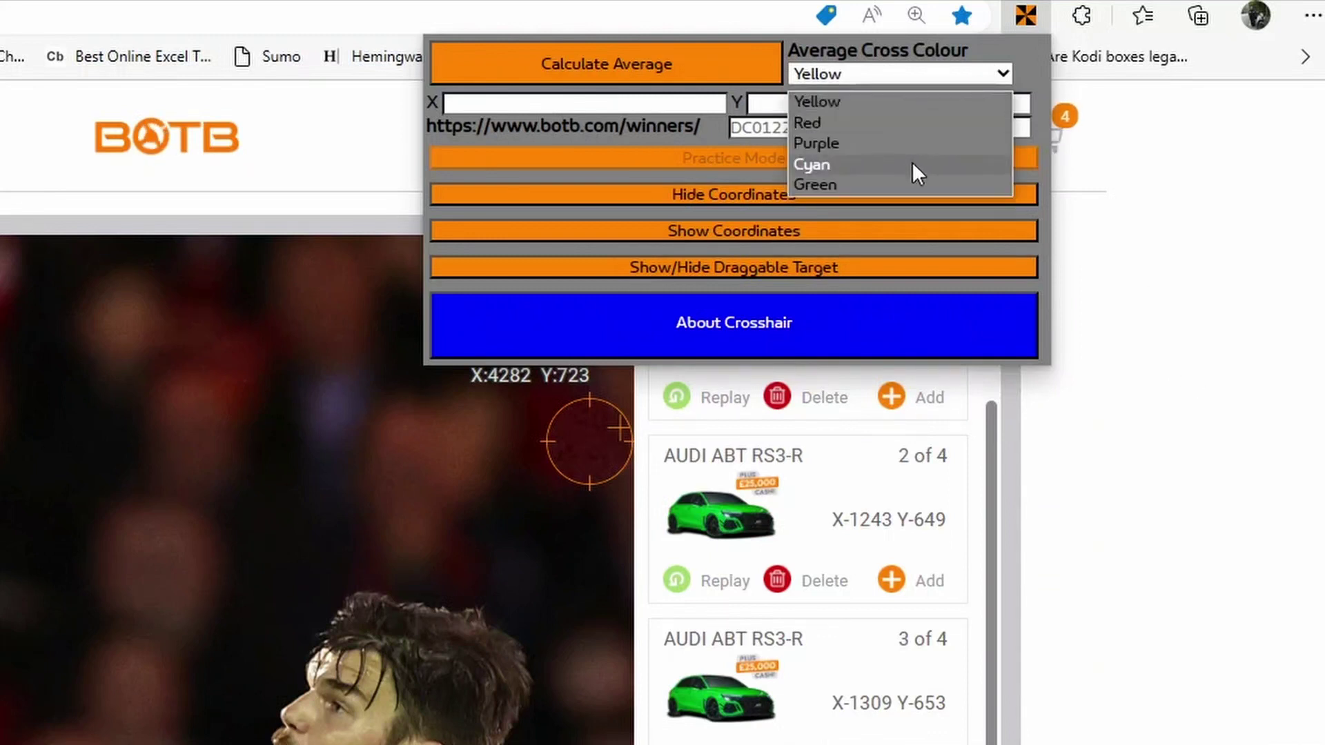
{"action": "left_click", "coordinate": [899, 69]}
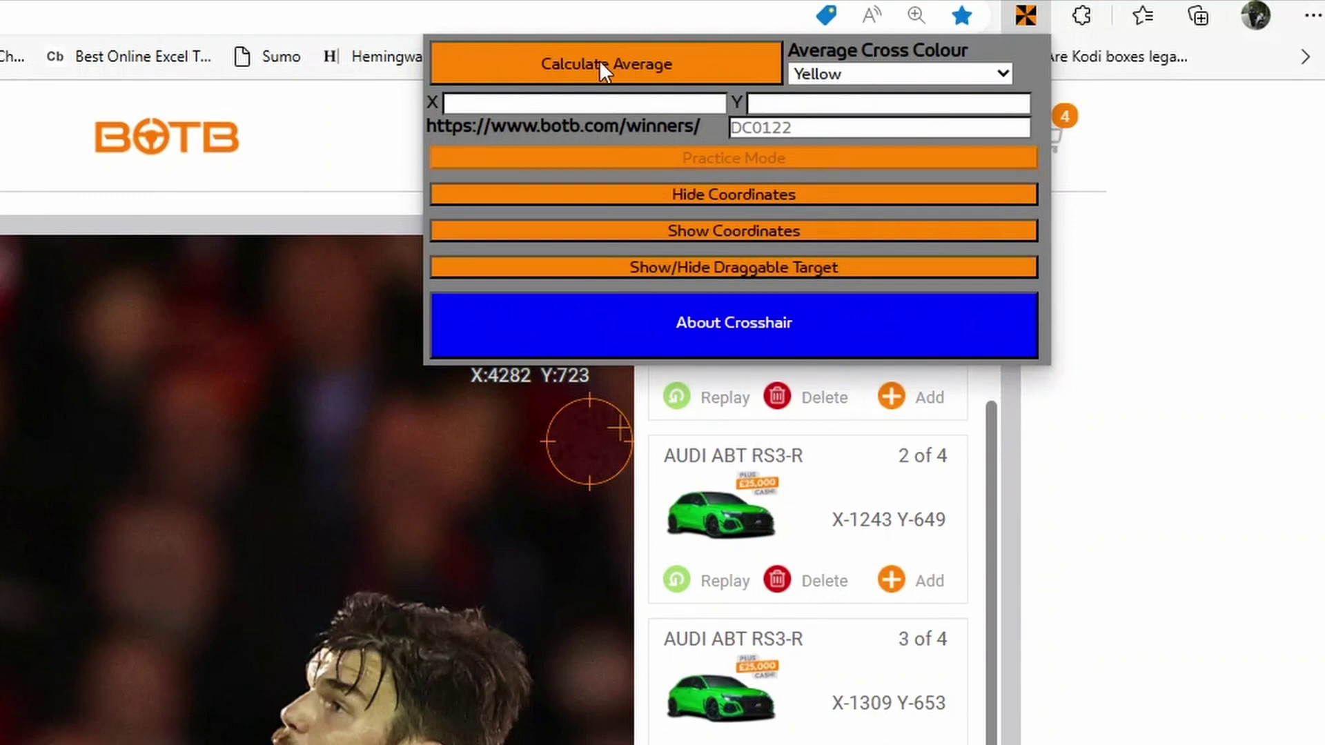
{"action": "left_click", "coordinate": [652, 65]}
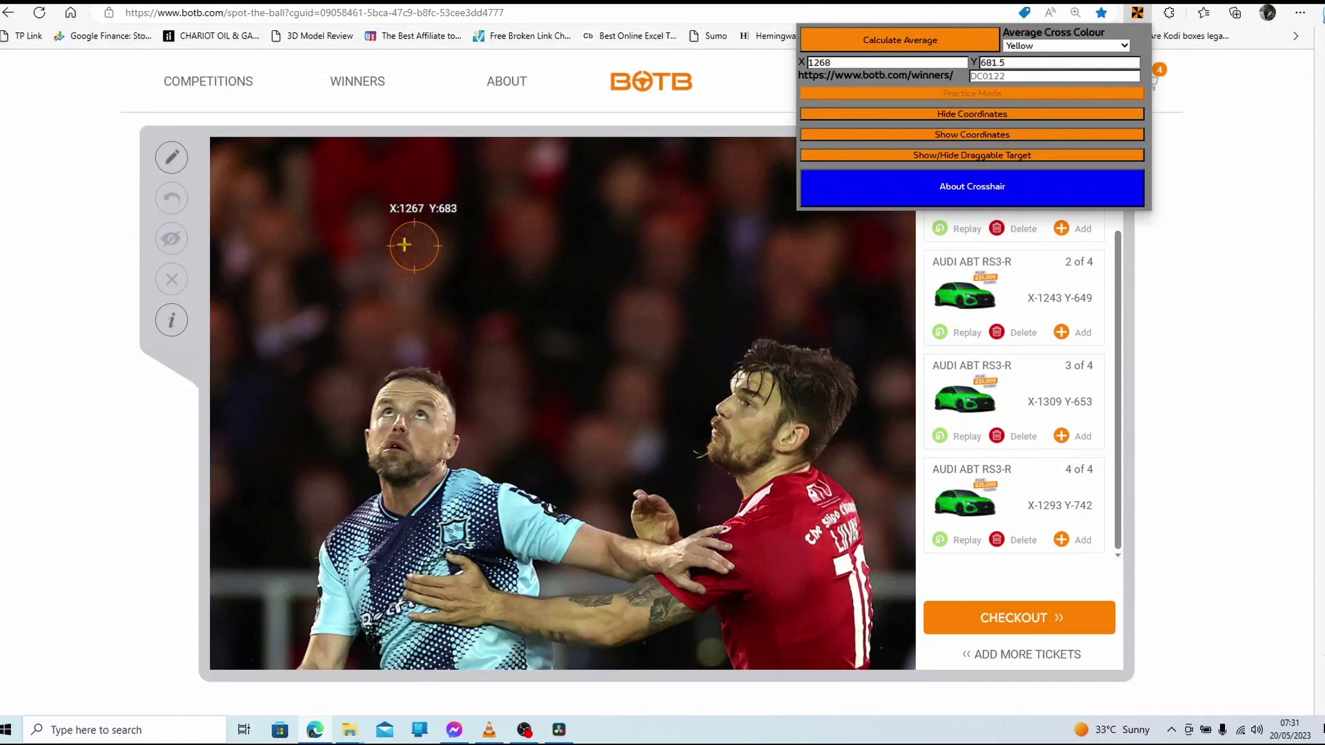
{"action": "left_click", "coordinate": [405, 245]}
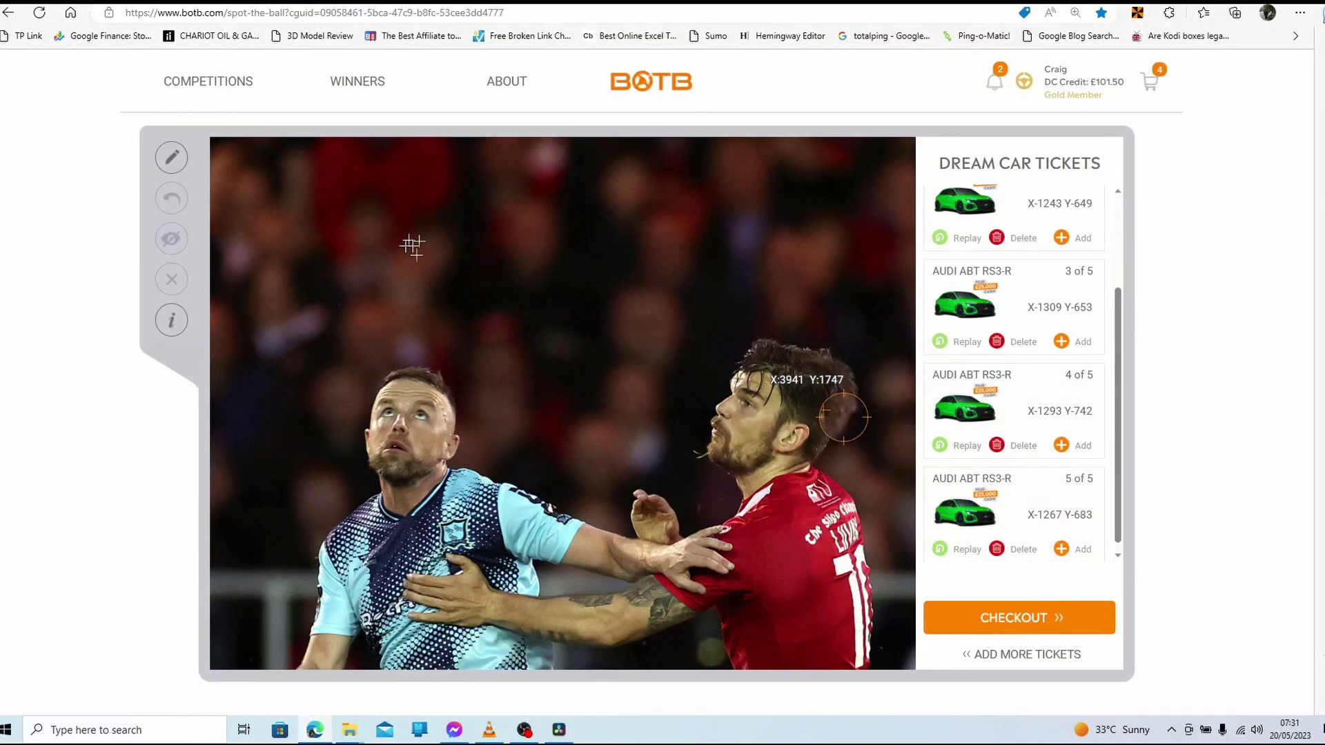
Step: Toggle Crosshair's coordinate readout, then display the draggable bullseye target on the image
{"action": "left_click", "coordinate": [1137, 12]}
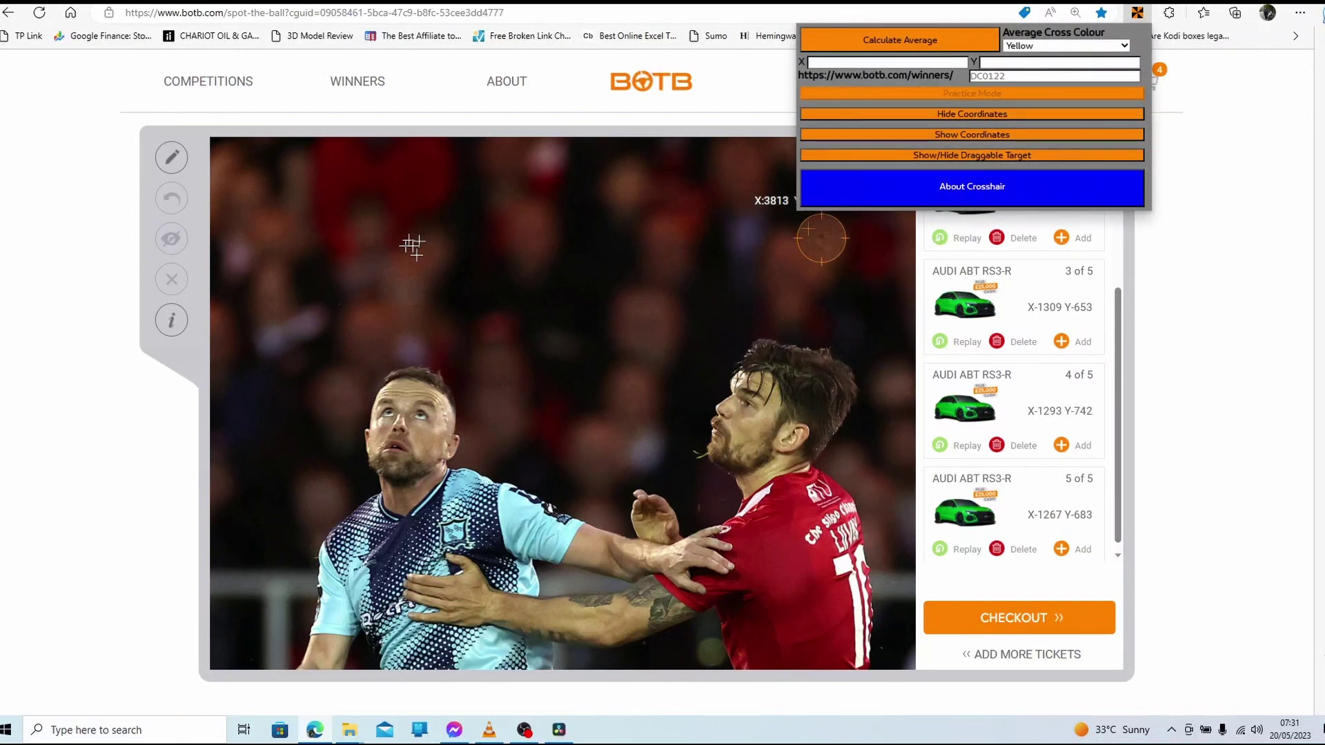
{"action": "left_click", "coordinate": [1021, 115]}
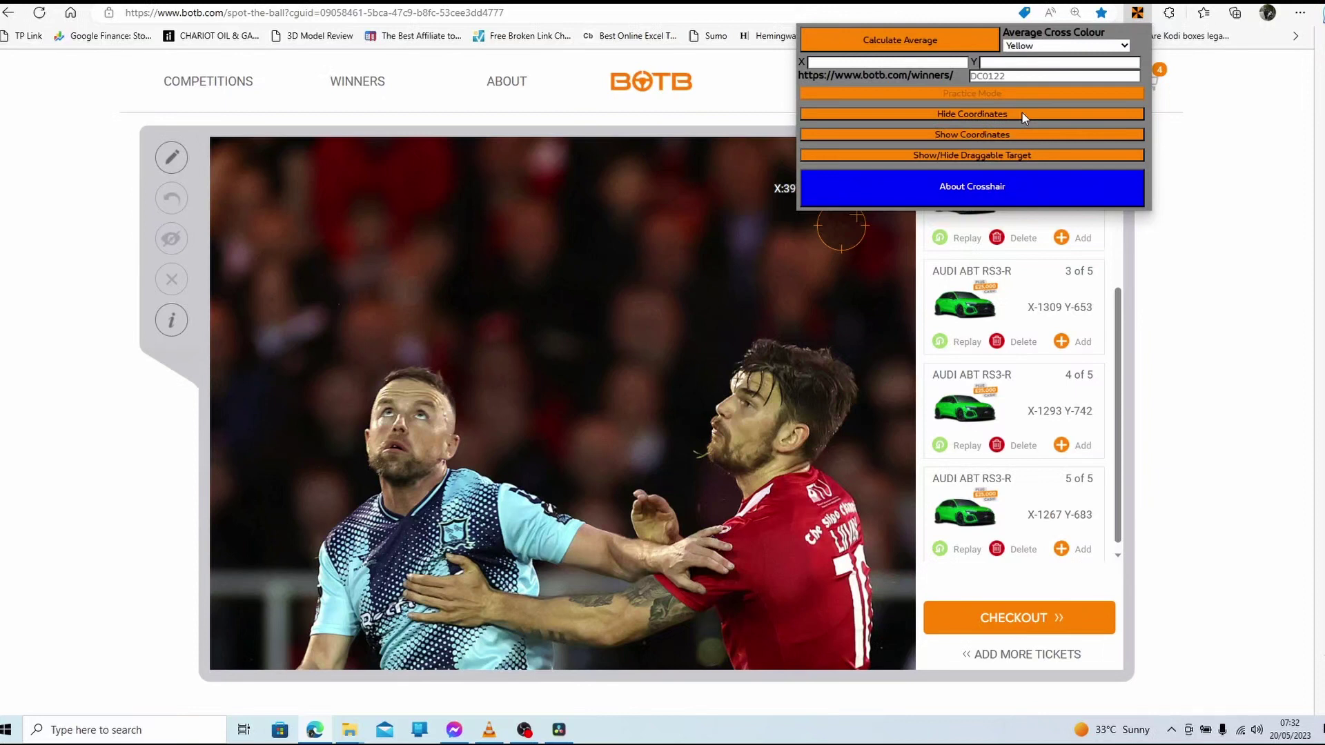
{"action": "left_click", "coordinate": [1002, 133]}
{"action": "left_click", "coordinate": [1004, 117]}
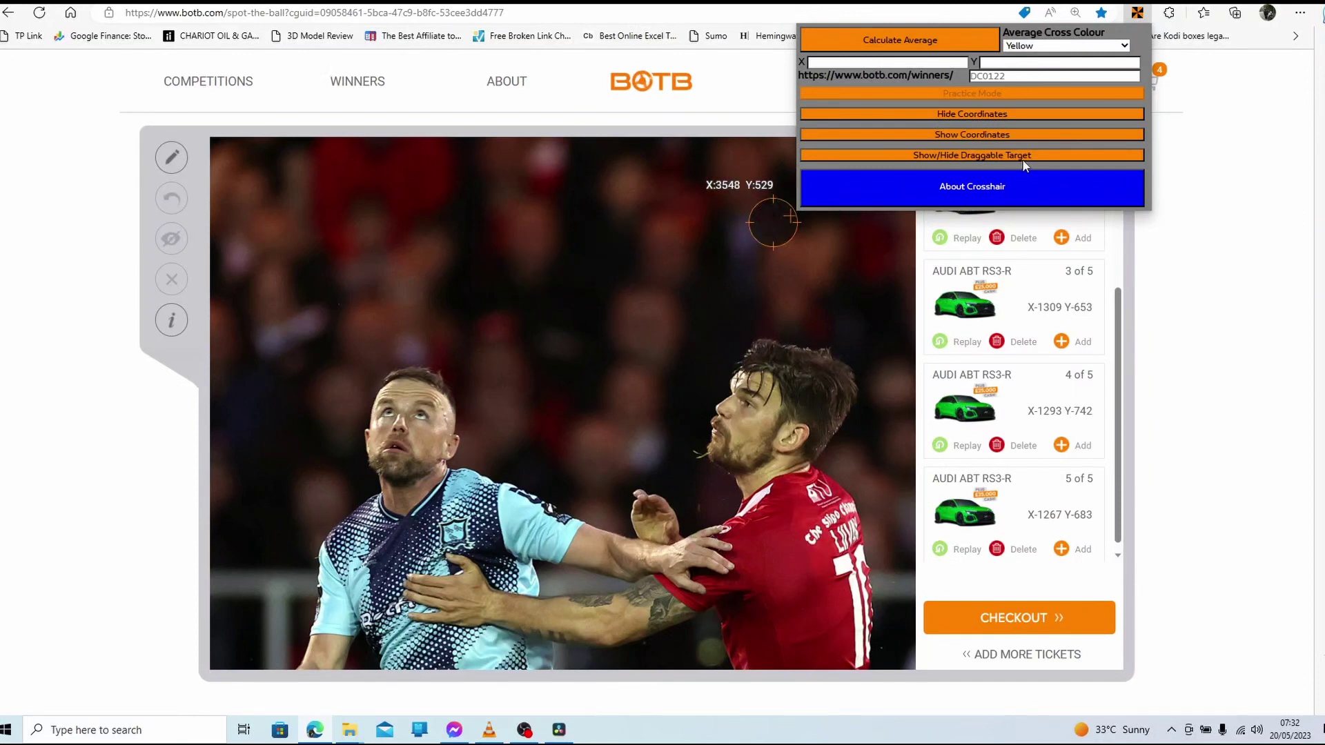
{"action": "left_click", "coordinate": [980, 156]}
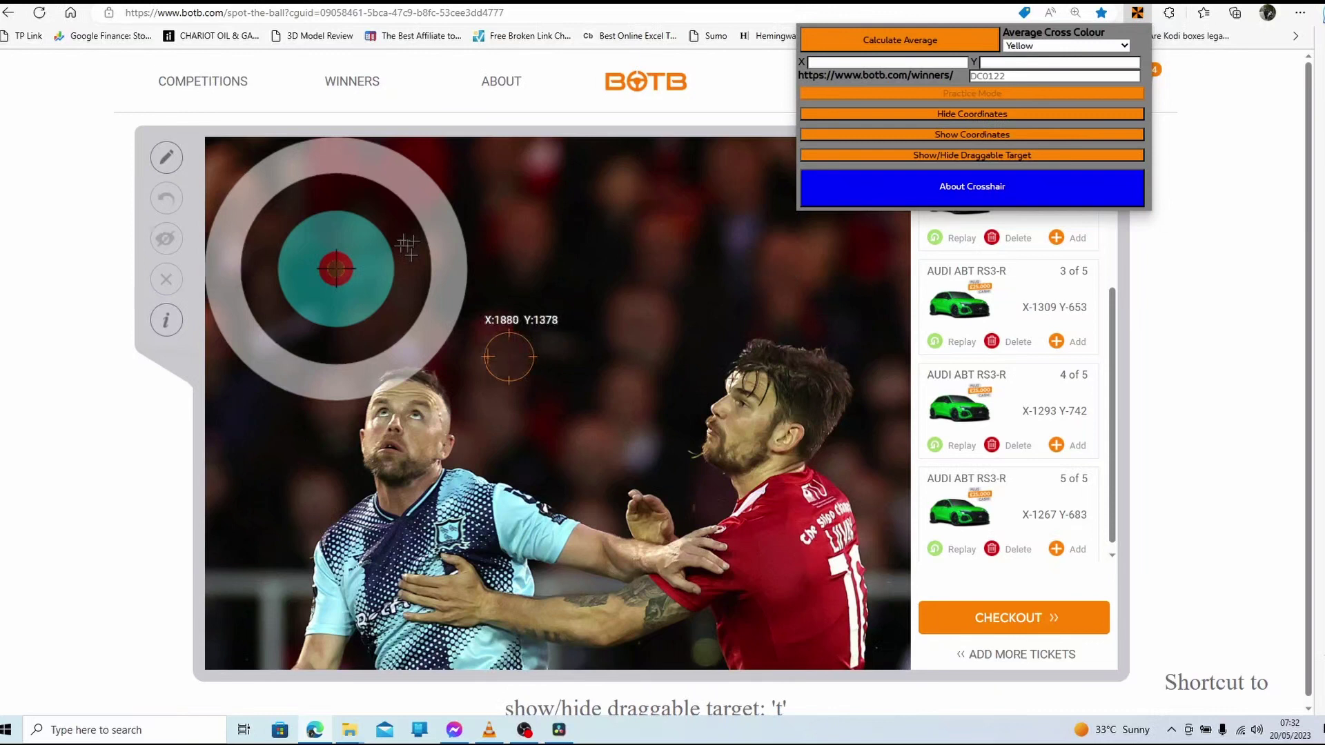
Step: Drag the bullseye target onto the averaged crosshair mark in the upper-left of the image
{"action": "left_click_drag", "start_coordinate": [421, 320], "coordinate": [474, 305]}
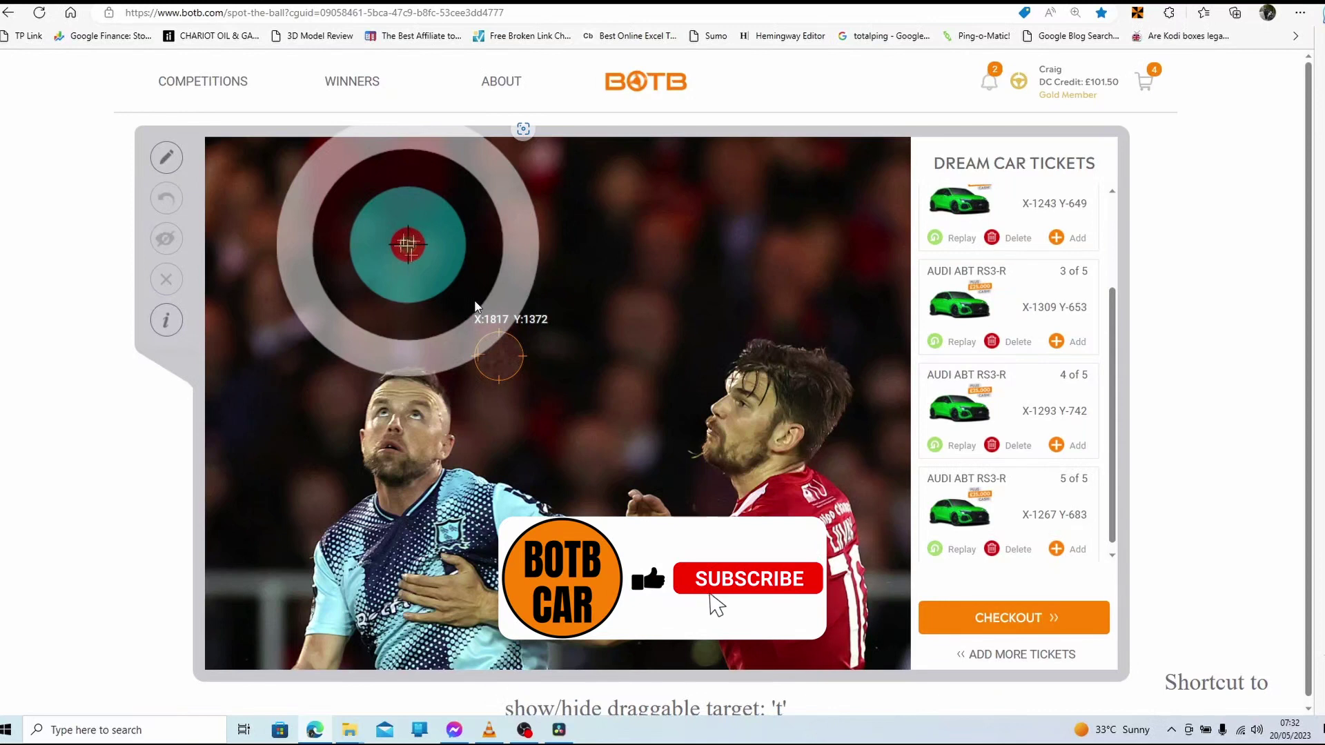